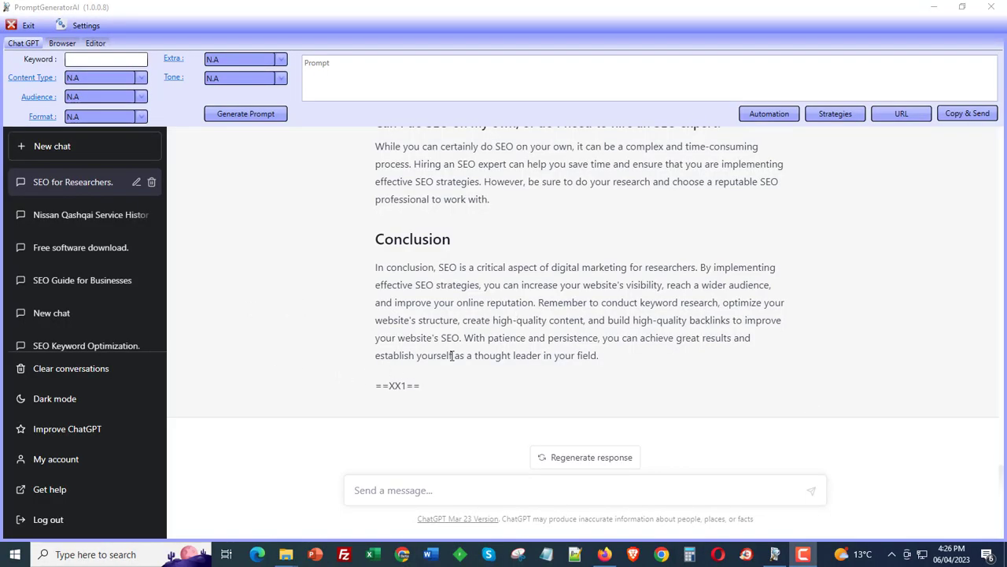
# Scroll through the ChatGPT reply to review the researchers' SEO article text.
pyautogui.scroll(10, 452, 356)
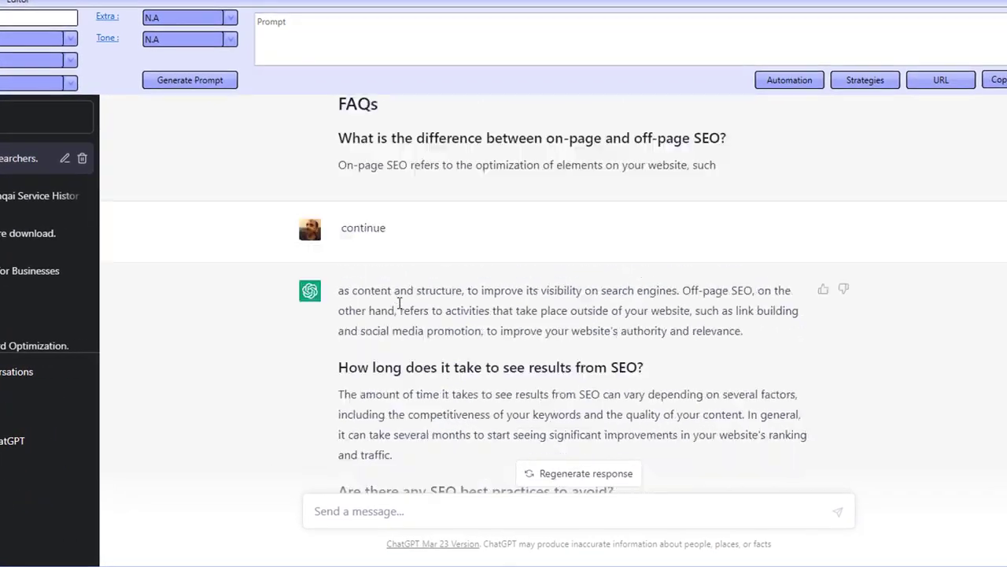
pyautogui.scroll(20, 400, 303)
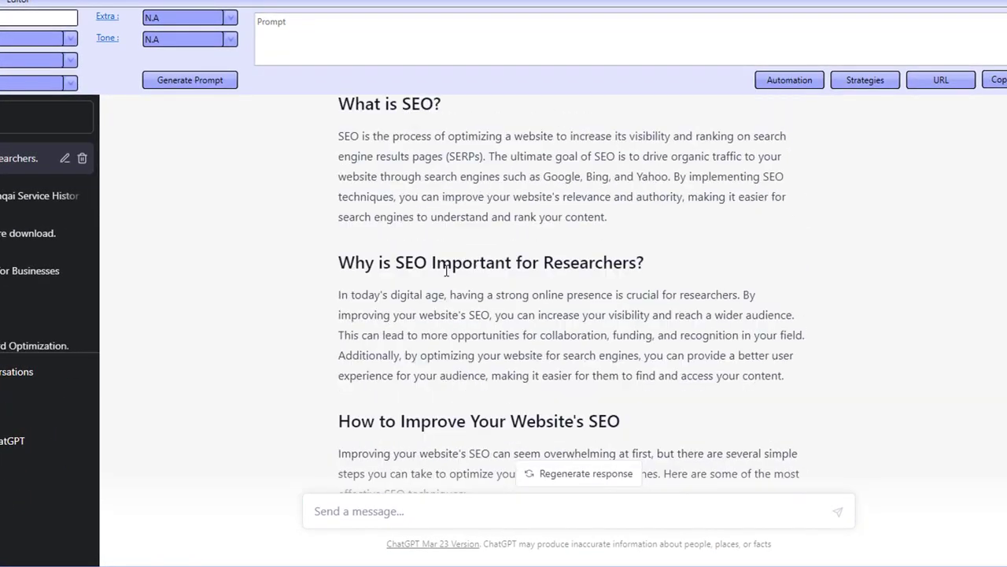
pyautogui.scroll(3, 446, 270)
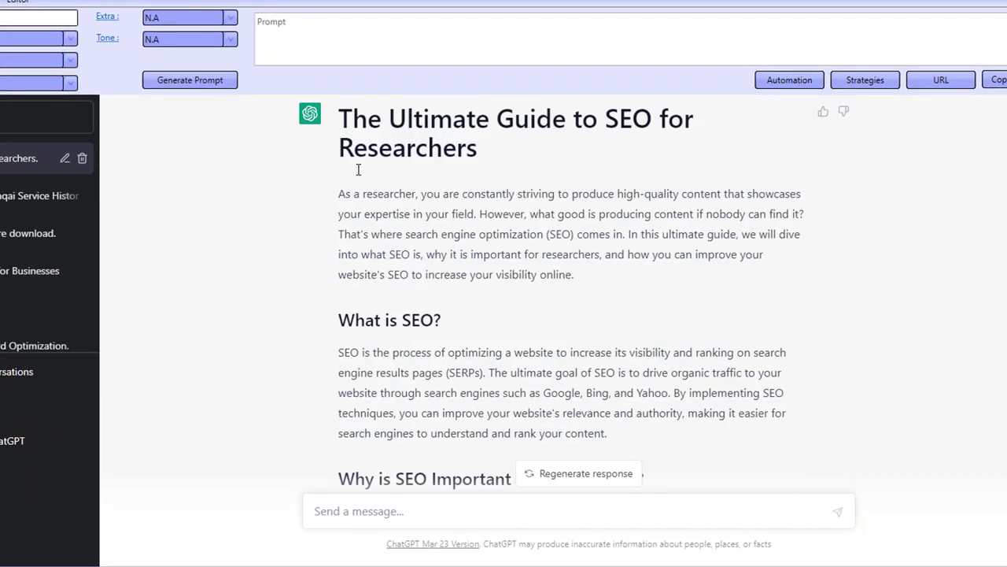
pyautogui.scroll(-15, 471, 204)
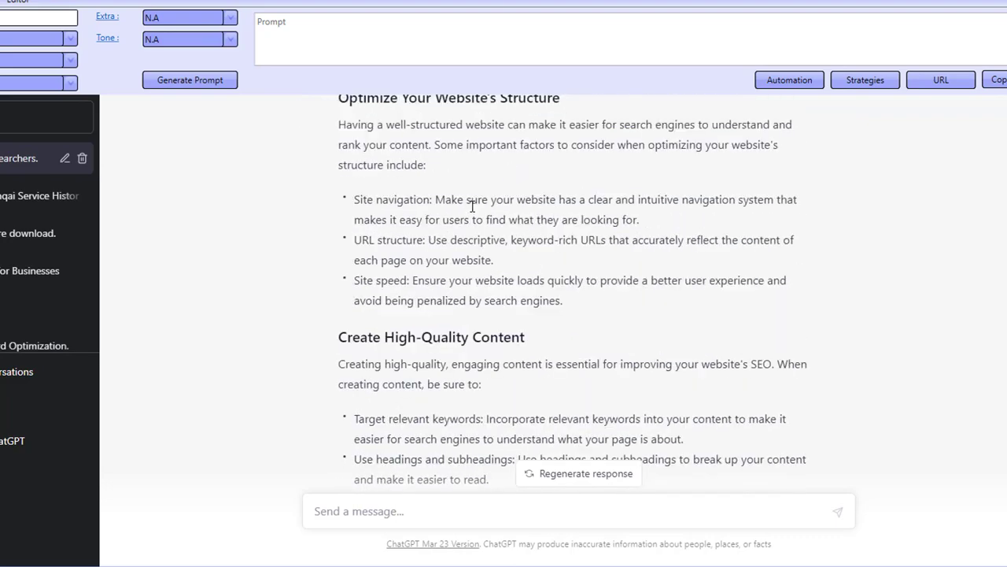
pyautogui.scroll(-20, 472, 207)
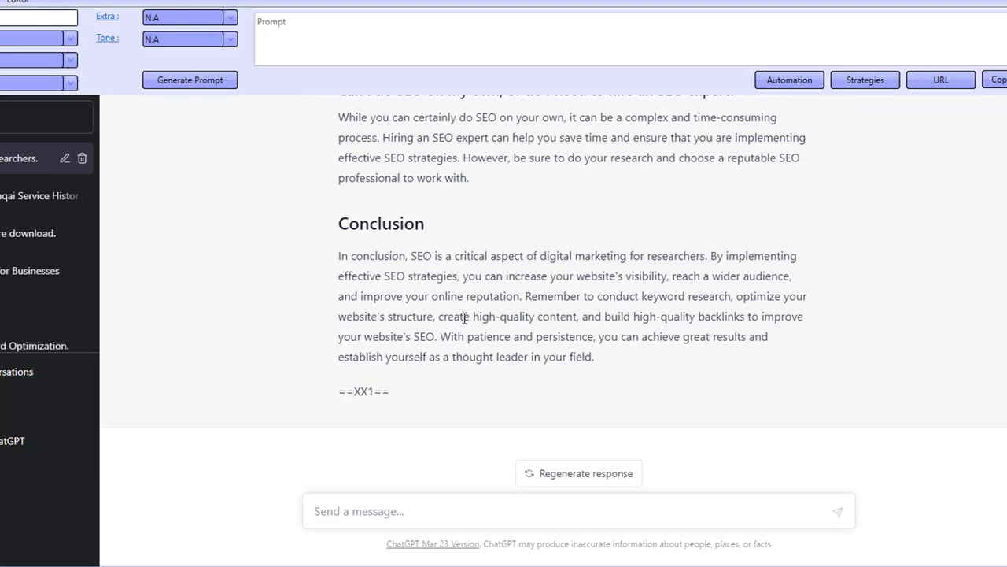
pyautogui.scroll(5, 464, 317)
pyautogui.scroll(-4, 465, 329)
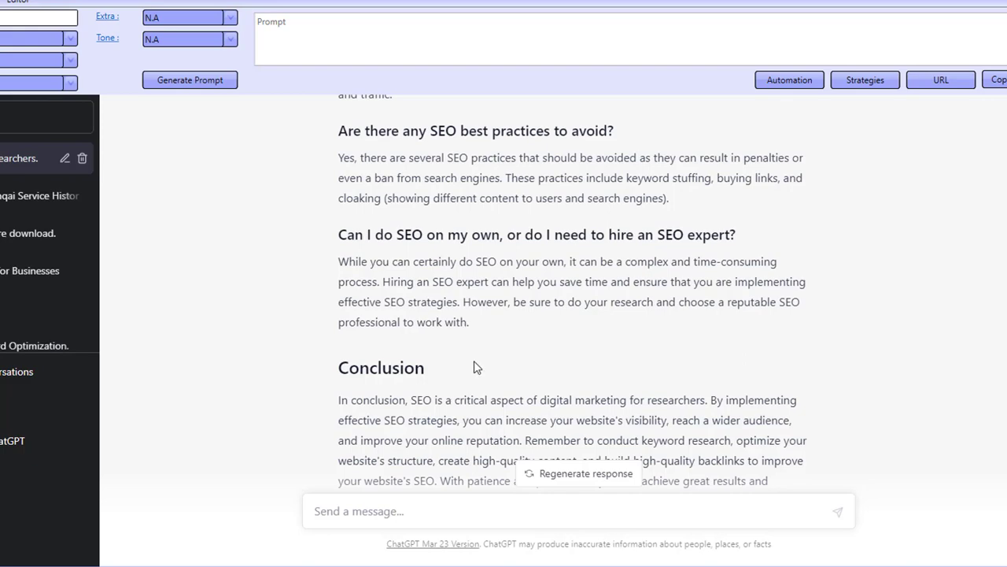
pyautogui.scroll(15, 476, 367)
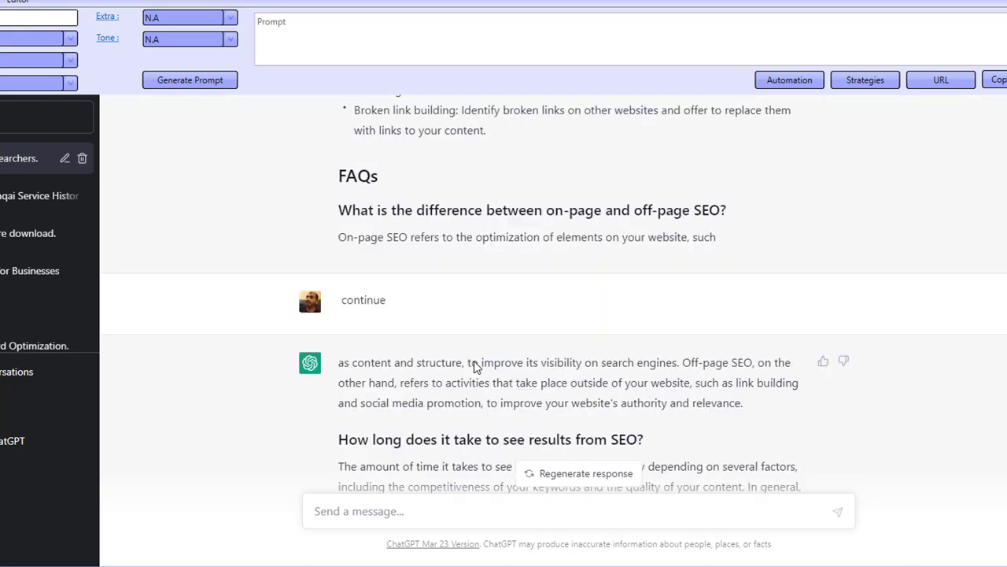
pyautogui.scroll(6, 476, 367)
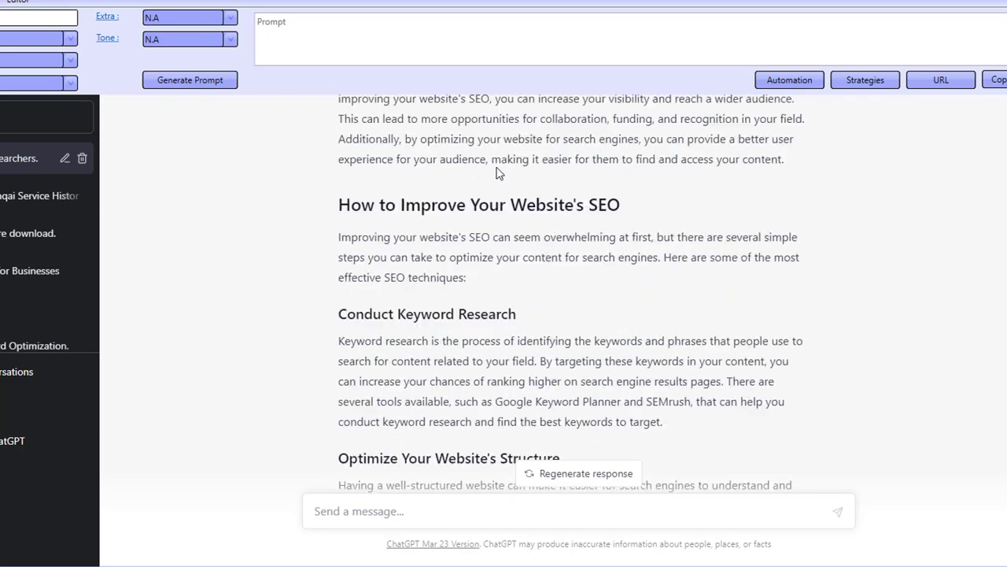
pyautogui.scroll(1, 425, 400)
pyautogui.scroll(2, 425, 400)
pyautogui.moveTo(473, 292); pyautogui.dragTo(508, 488)
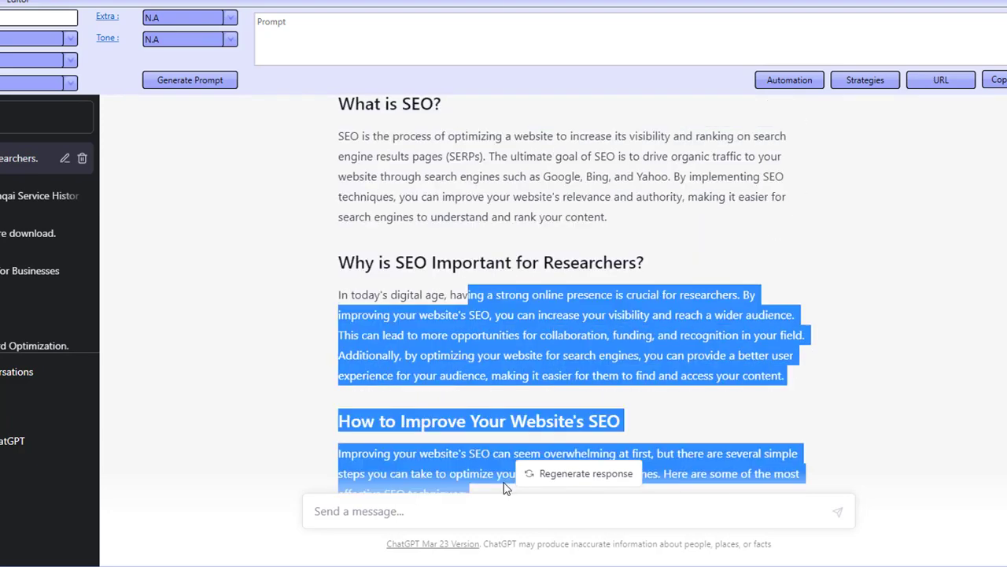
pyautogui.click(508, 488)
# Check the end of the reply for the Conclusion and the closing ==XX1== marker.
pyautogui.scroll(-3, 510, 412)
pyautogui.scroll(-15, 510, 412)
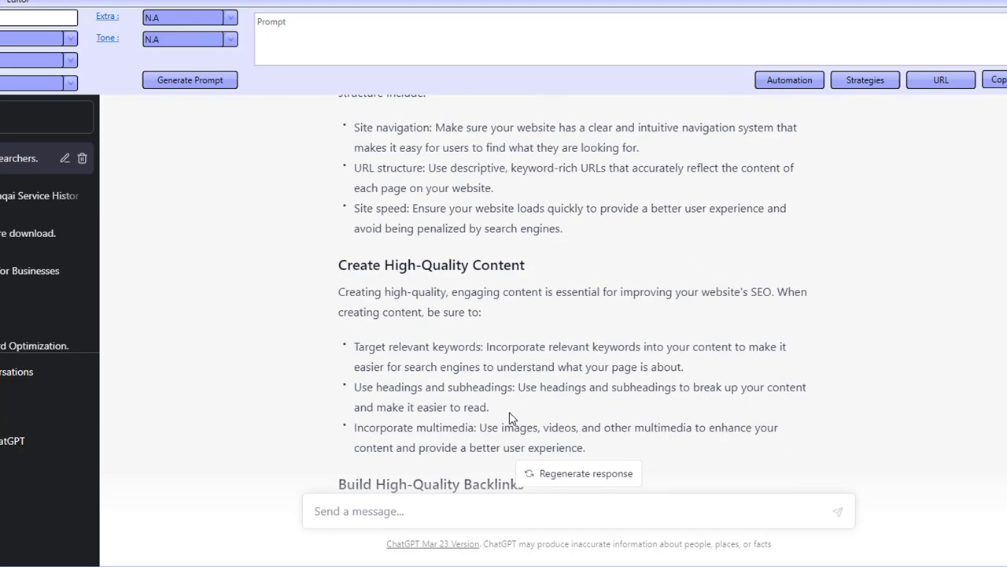
pyautogui.scroll(-5, 509, 418)
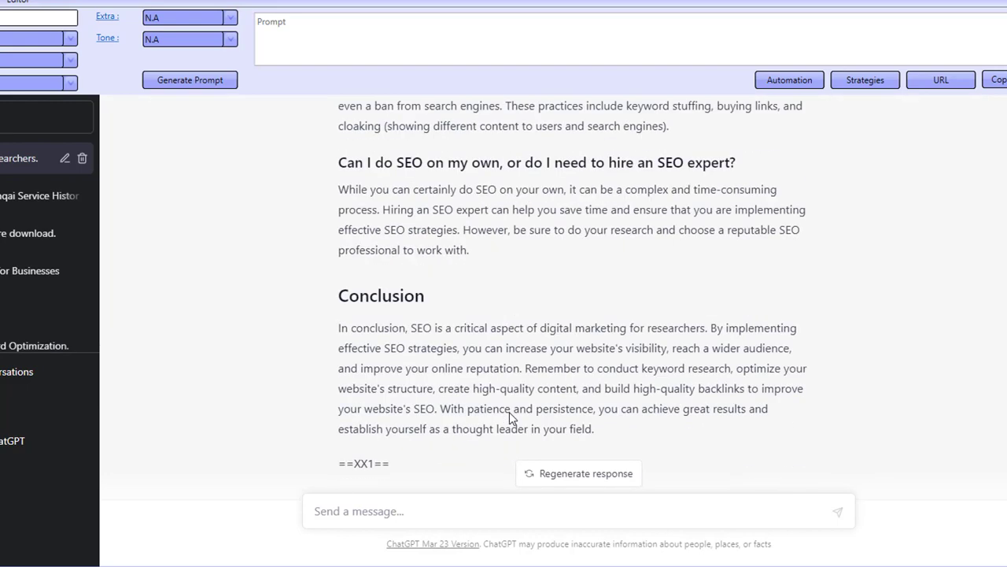
pyautogui.scroll(-1, 509, 418)
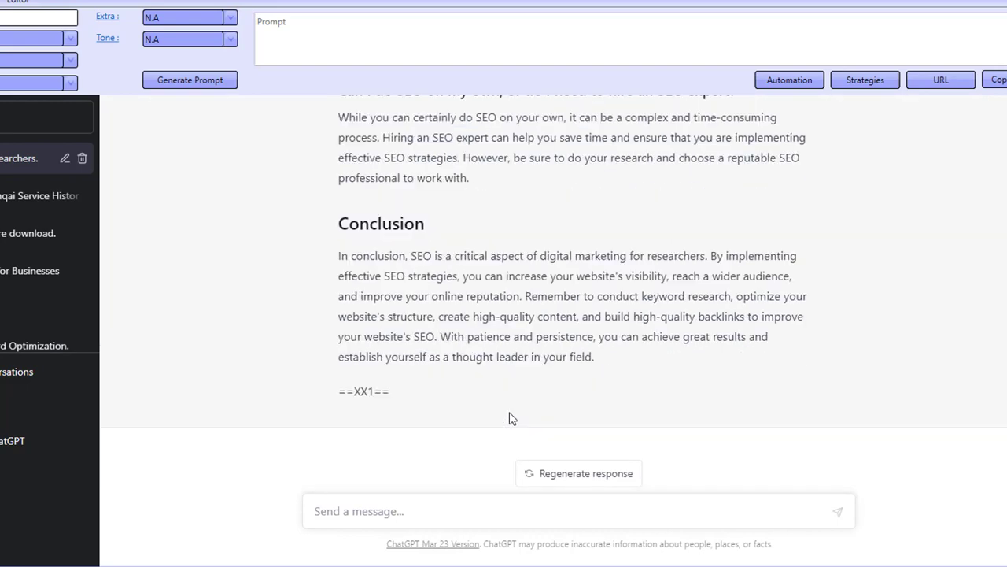
pyautogui.moveTo(583, 354); pyautogui.dragTo(545, 344)
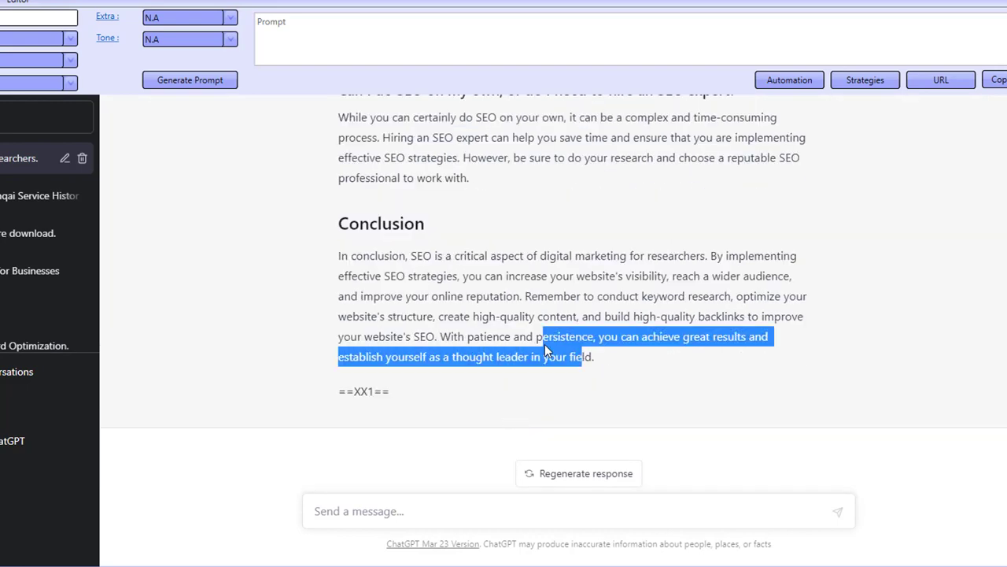
pyautogui.click(545, 344)
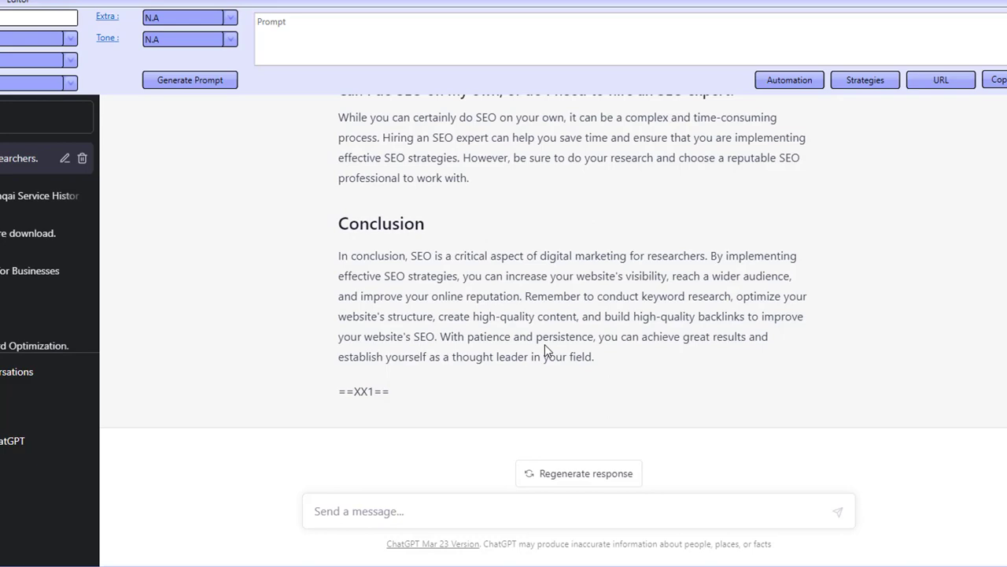
pyautogui.scroll(20, 472, 351)
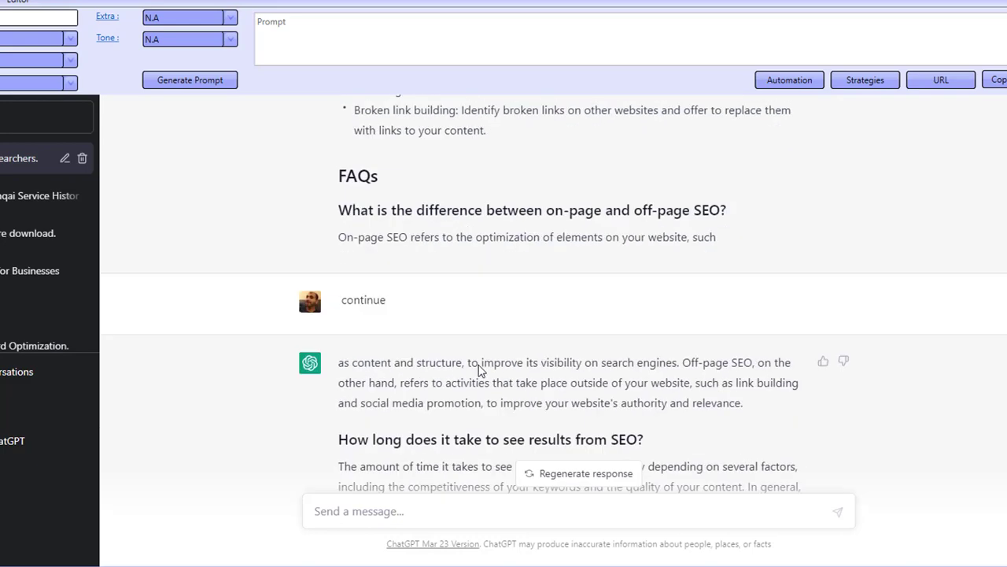
pyautogui.scroll(2, 482, 370)
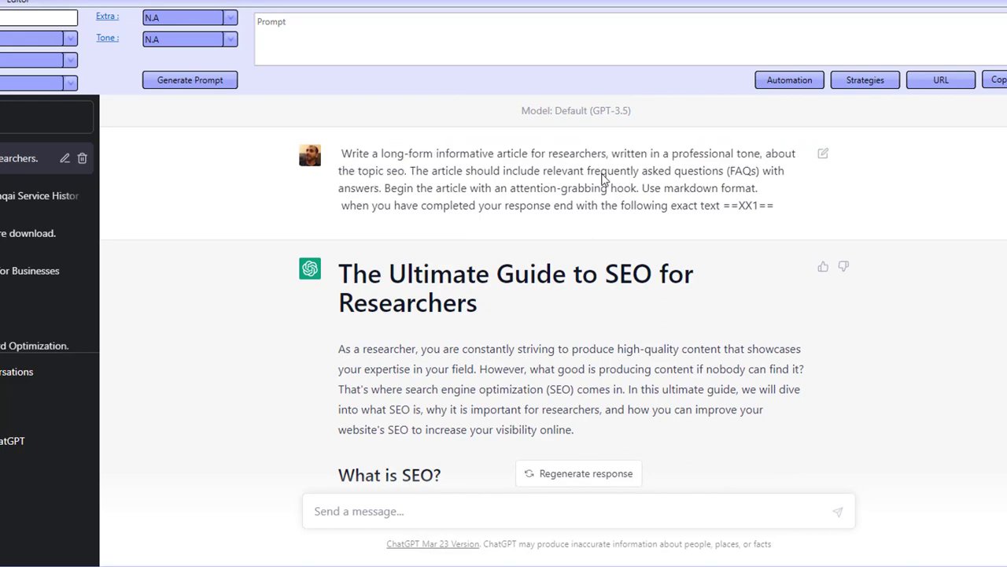
pyautogui.scroll(-5, 551, 197)
pyautogui.moveTo(504, 197); pyautogui.dragTo(544, 381)
pyautogui.scroll(-10, 545, 381)
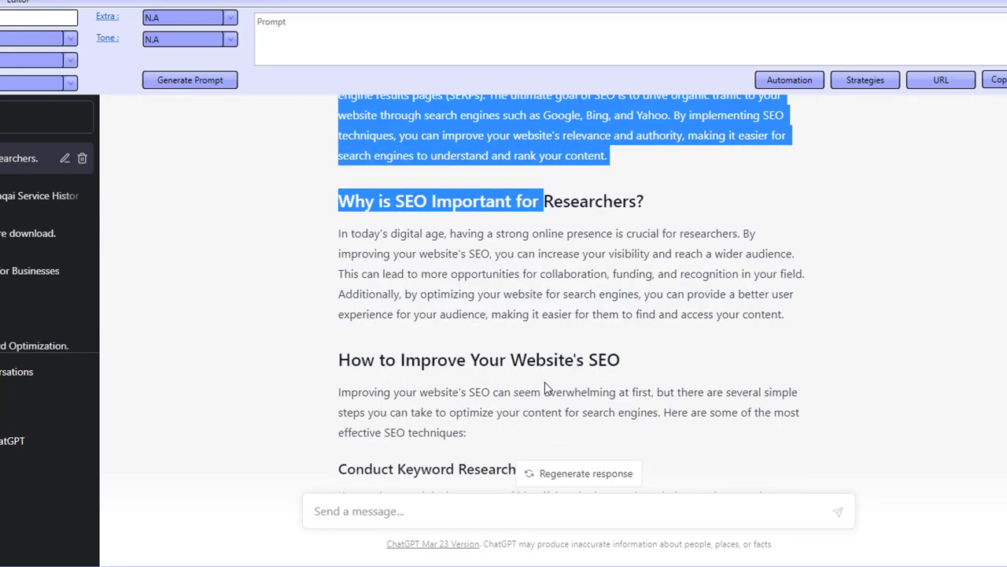
# Load the saved article file seo_638163951591192765.txt into the editor.
pyautogui.click(43, 2)
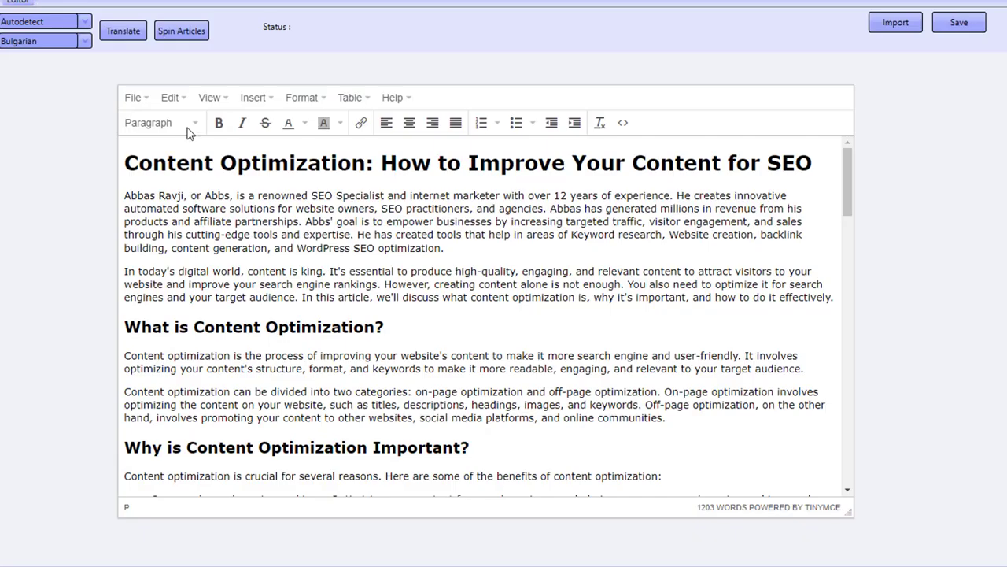
pyautogui.click(893, 25)
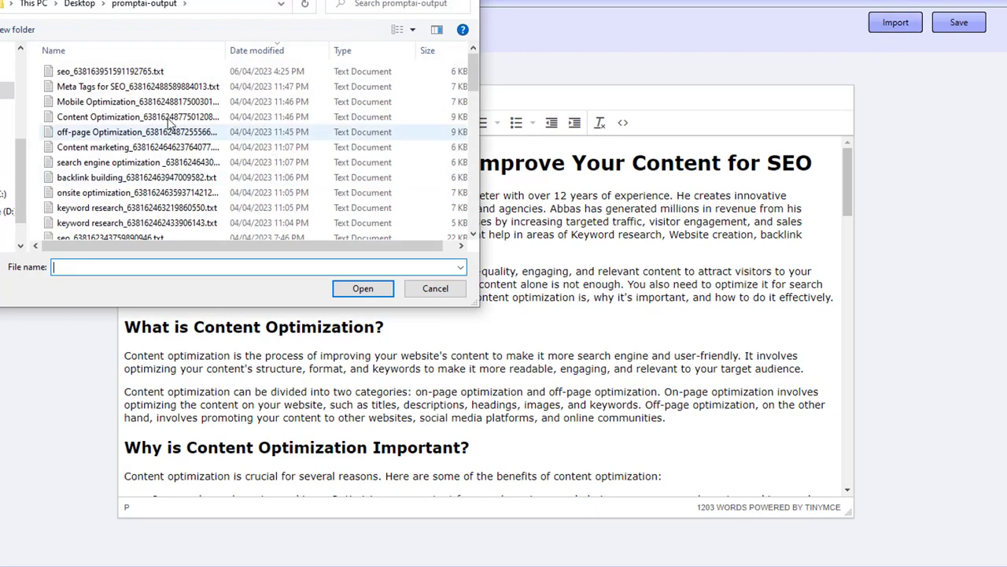
pyautogui.click(90, 72)
pyautogui.doubleClick(91, 72)
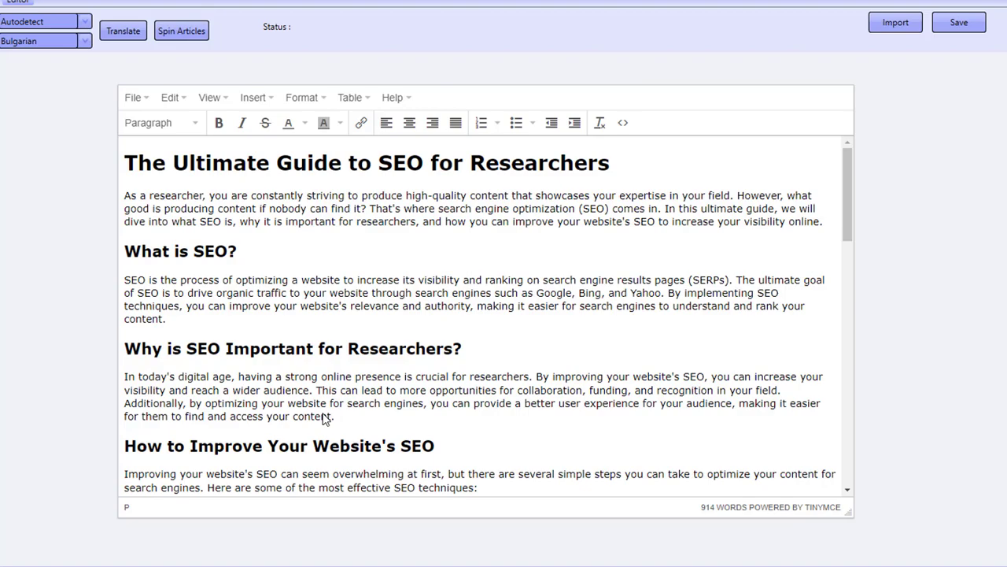
# Look over the article's title and headings, including What is SEO? and Why is SEO Important.
pyautogui.click(453, 376)
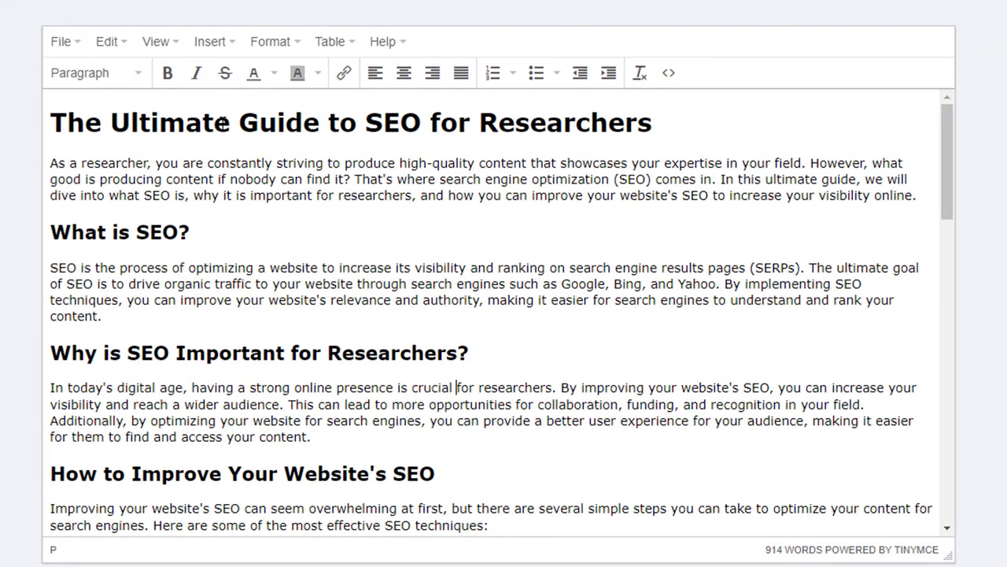
pyautogui.moveTo(202, 124); pyautogui.dragTo(356, 128)
pyautogui.moveTo(133, 231); pyautogui.dragTo(165, 233)
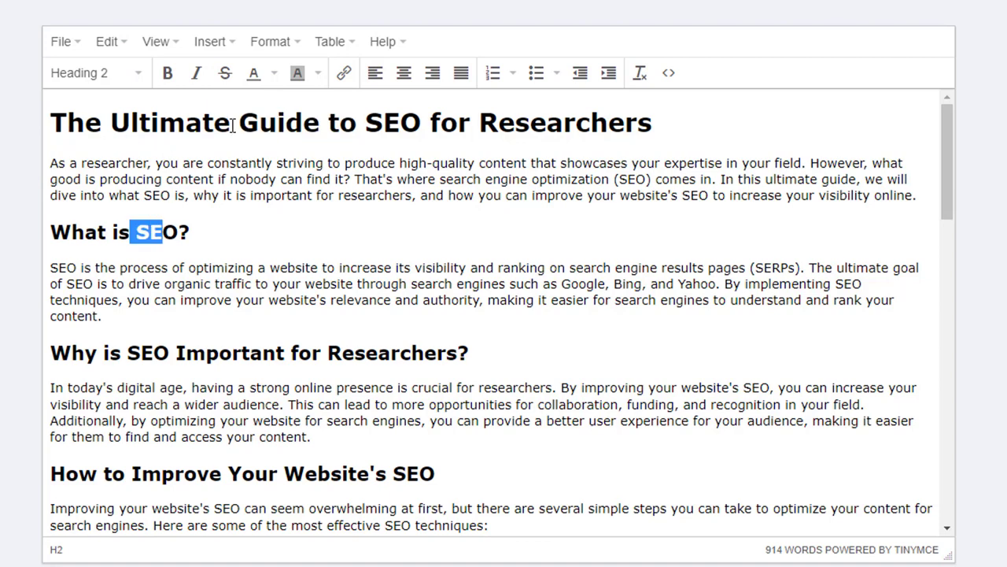
pyautogui.click(421, 124)
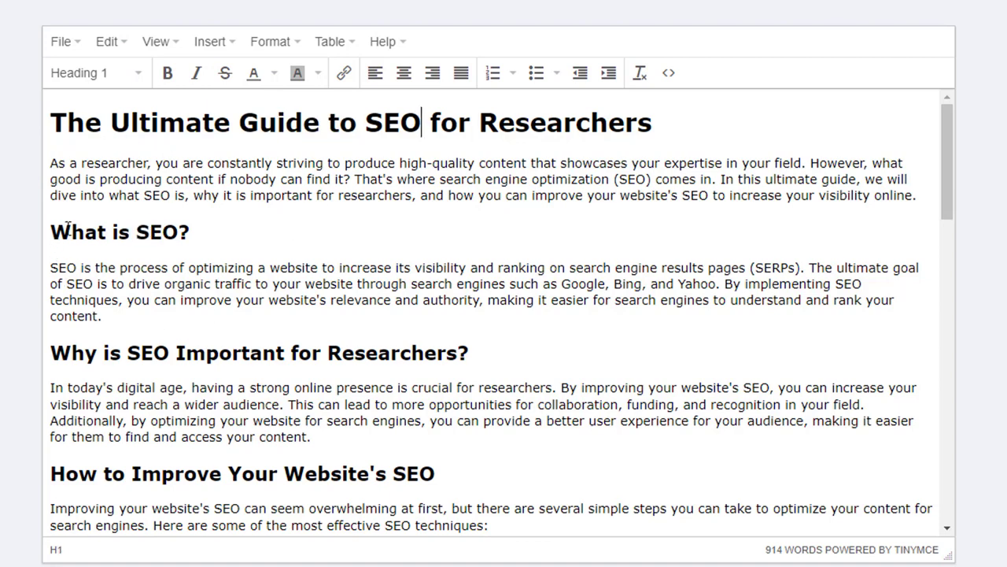
pyautogui.moveTo(68, 230); pyautogui.dragTo(172, 233)
pyautogui.moveTo(152, 352); pyautogui.dragTo(391, 358)
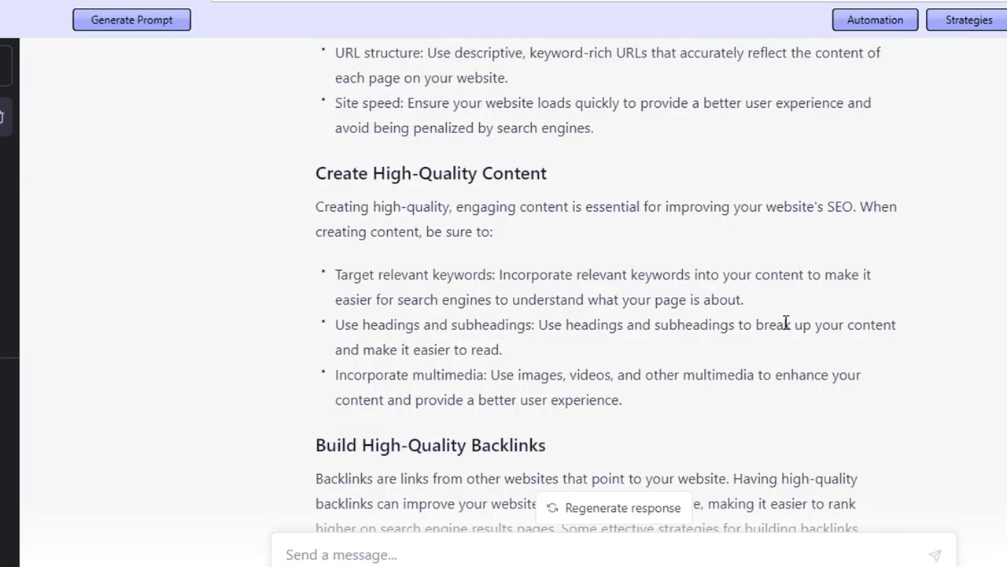
pyautogui.scroll(10, 791, 256)
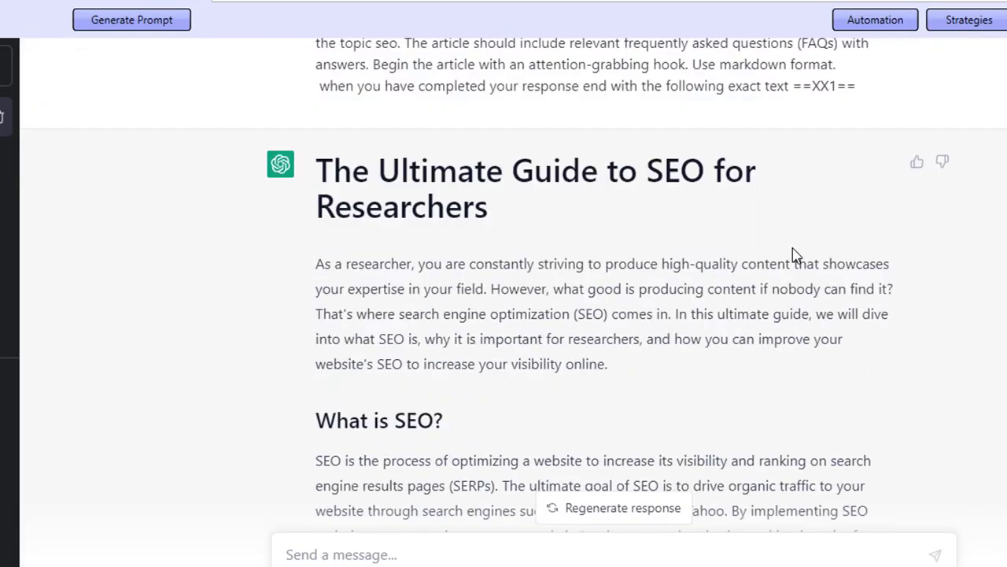
pyautogui.moveTo(358, 169); pyautogui.dragTo(429, 171)
pyautogui.scroll(-2, 450, 373)
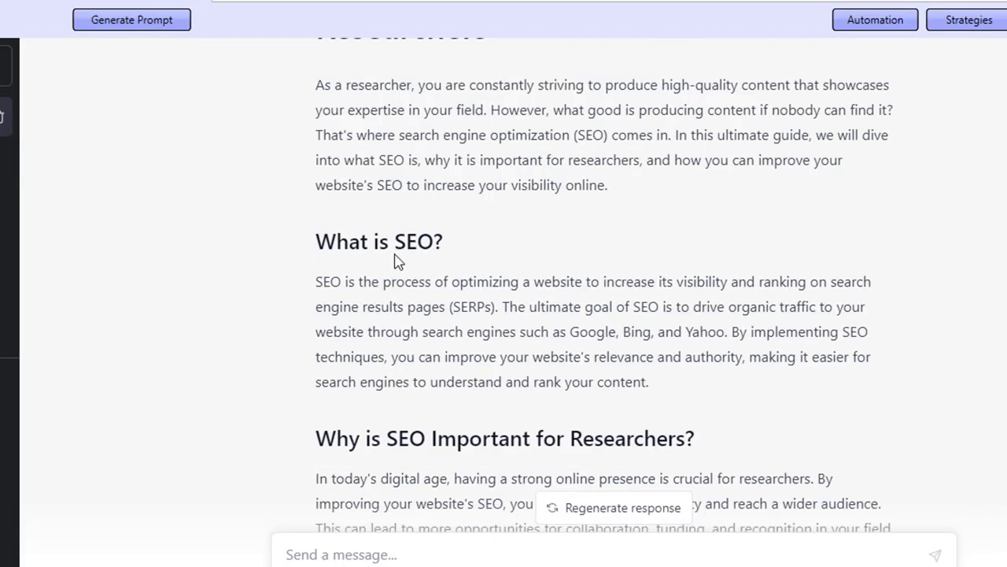
pyautogui.moveTo(395, 254); pyautogui.dragTo(421, 250)
pyautogui.scroll(-2, 422, 314)
pyautogui.moveTo(422, 299); pyautogui.dragTo(549, 298)
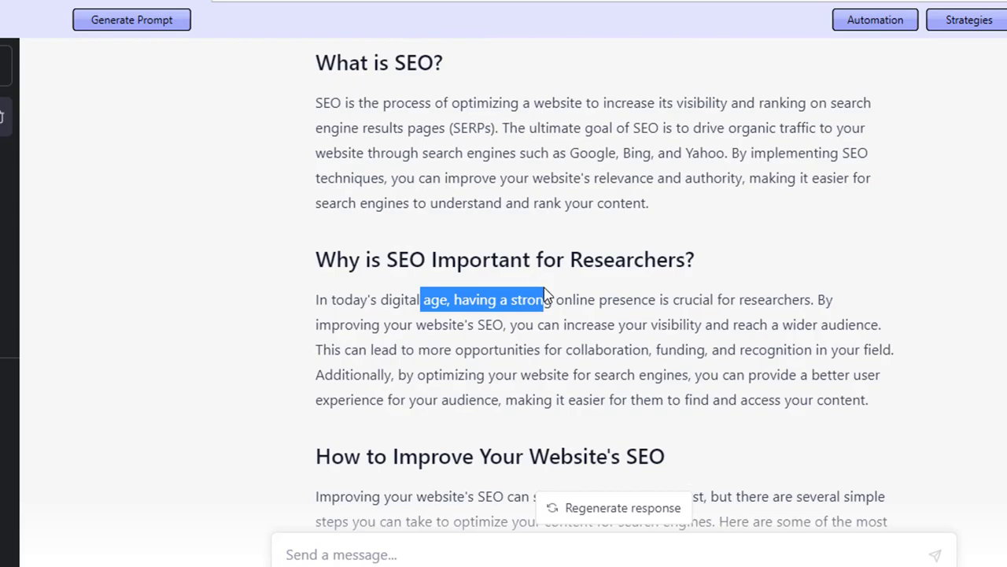
pyautogui.scroll(-3, 312, 232)
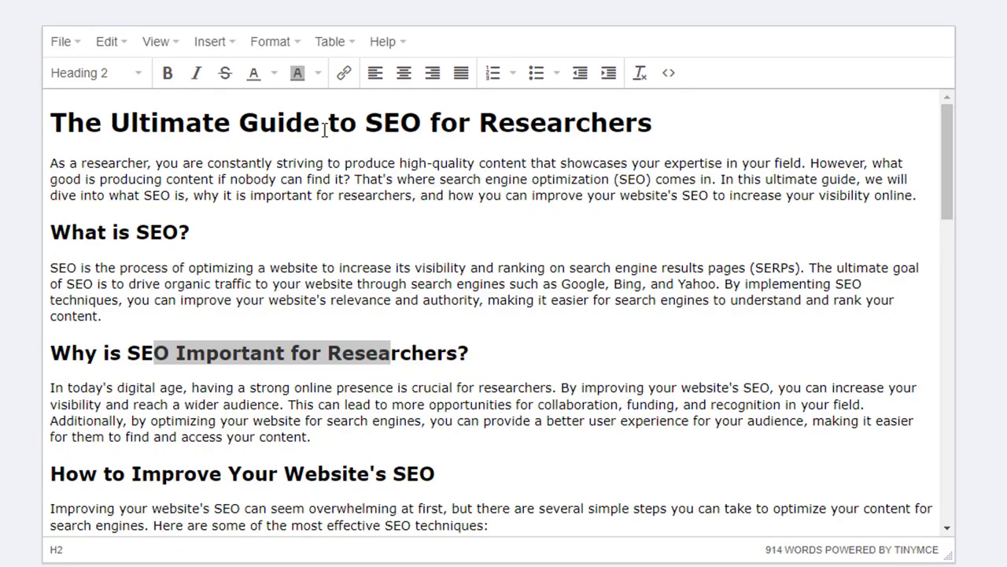
# Select the entire article text in the editor.
pyautogui.click(471, 273)
pyautogui.hotkey('ctrl', 'a')
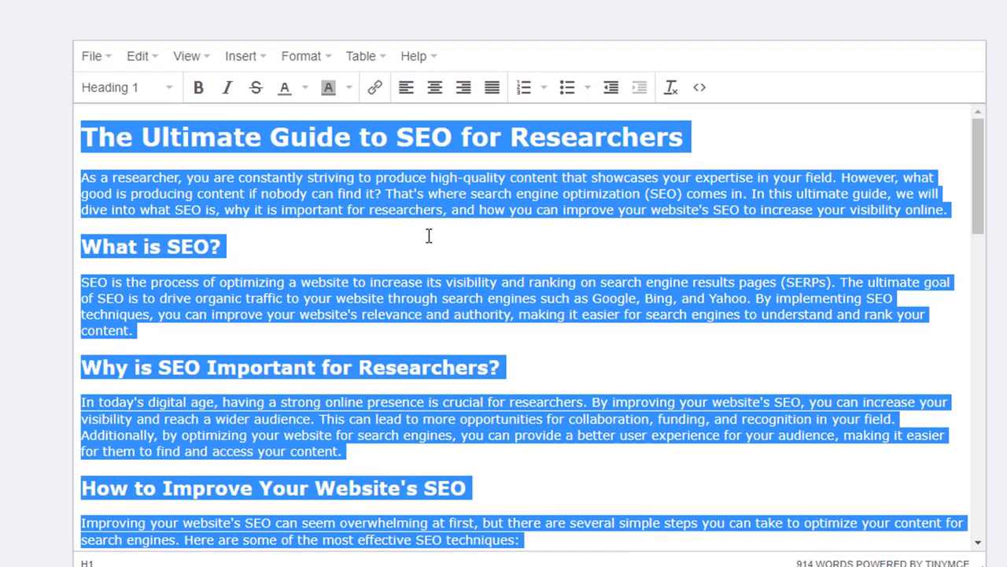
pyautogui.click(392, 267)
# Paste the article into a new Originality.ai scan, untick Check Plagiarism, and run the AI scan.
pyautogui.click(93, 23)
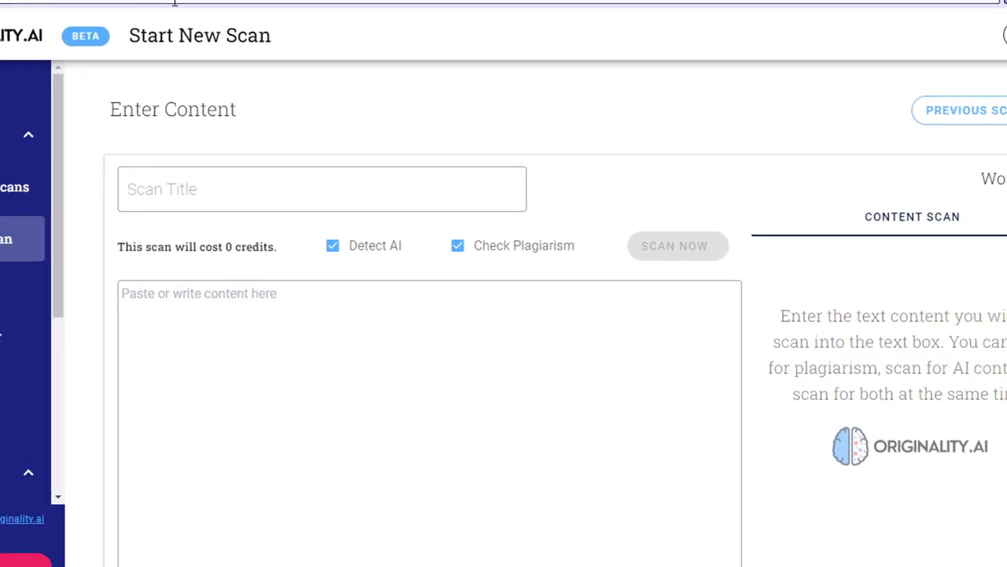
pyautogui.click(329, 338)
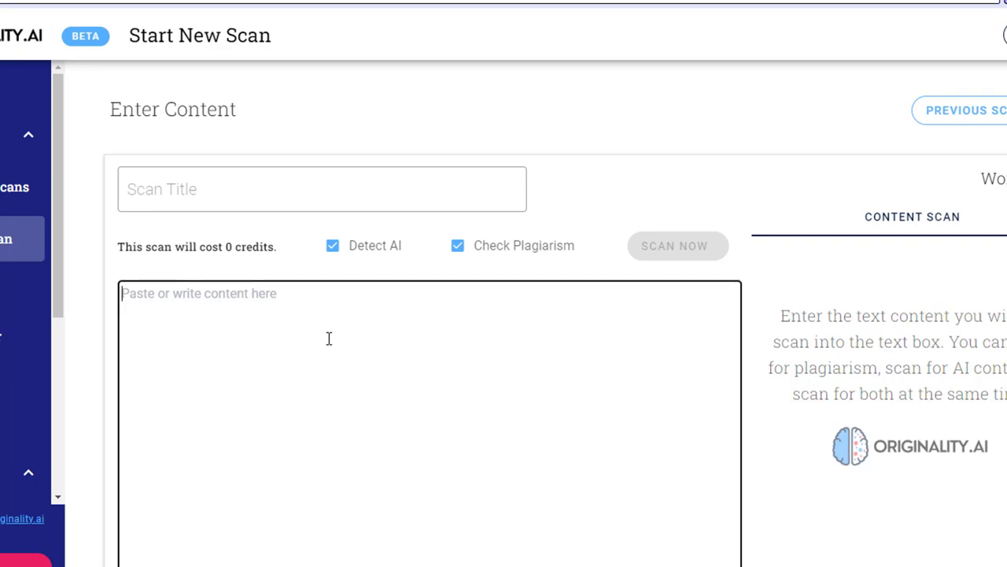
pyautogui.hotkey('ctrl', 'v')
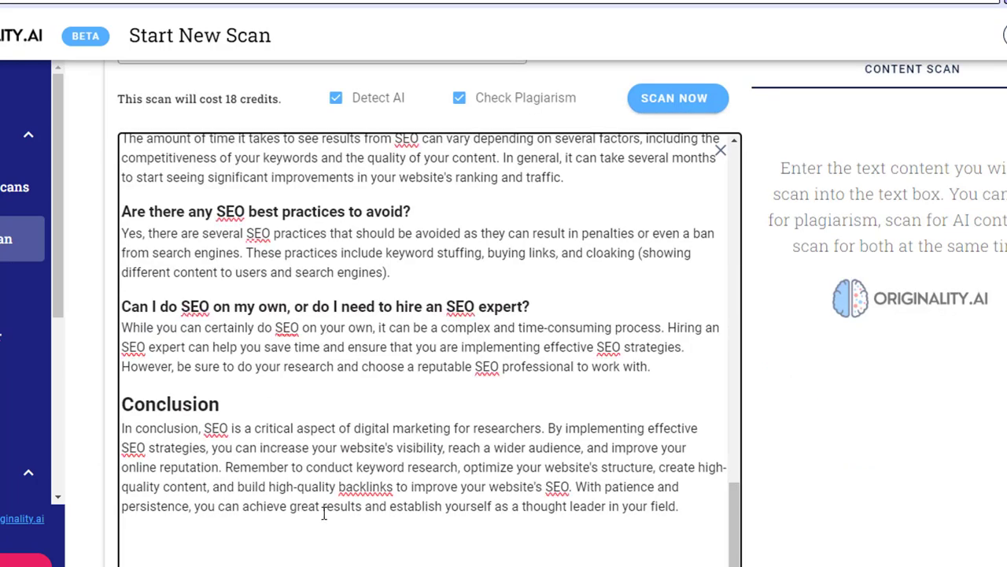
pyautogui.scroll(1, 323, 512)
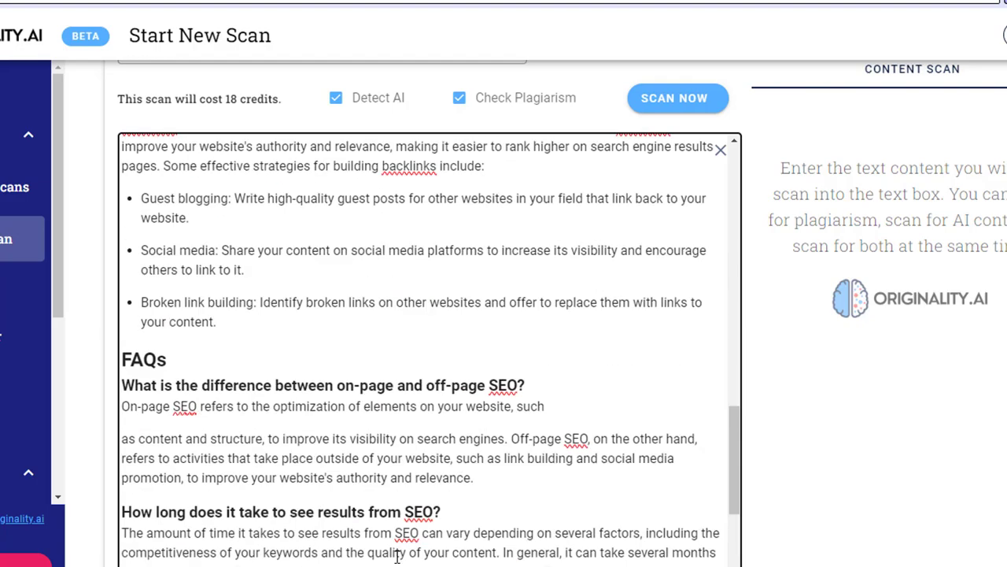
pyautogui.scroll(5, 394, 551)
pyautogui.scroll(10, 398, 556)
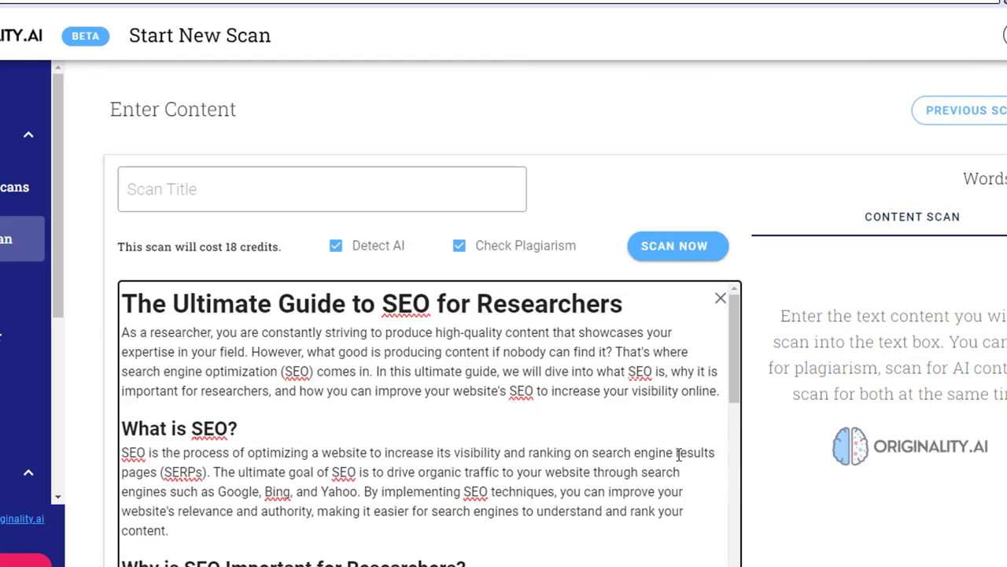
pyautogui.click(461, 247)
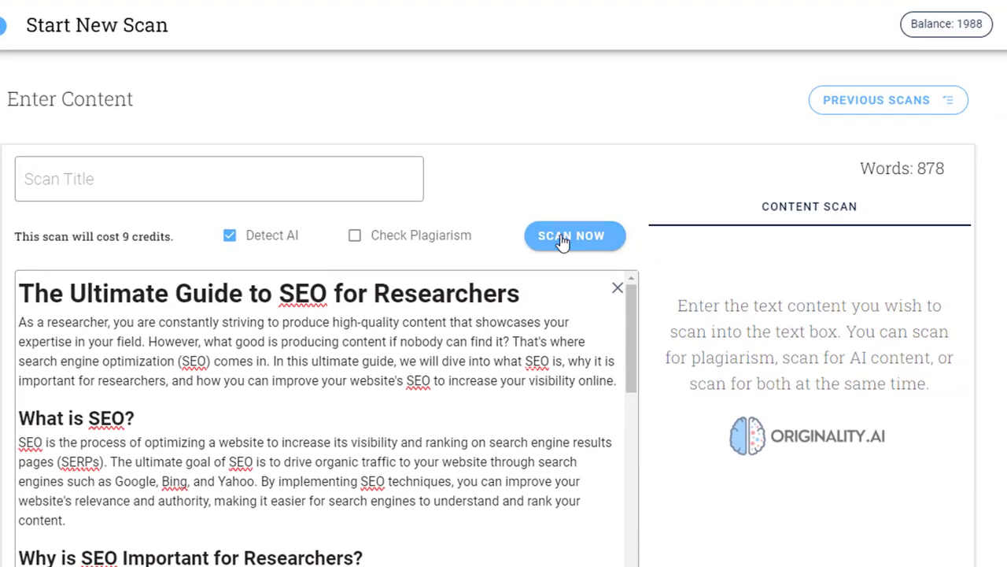
pyautogui.click(564, 240)
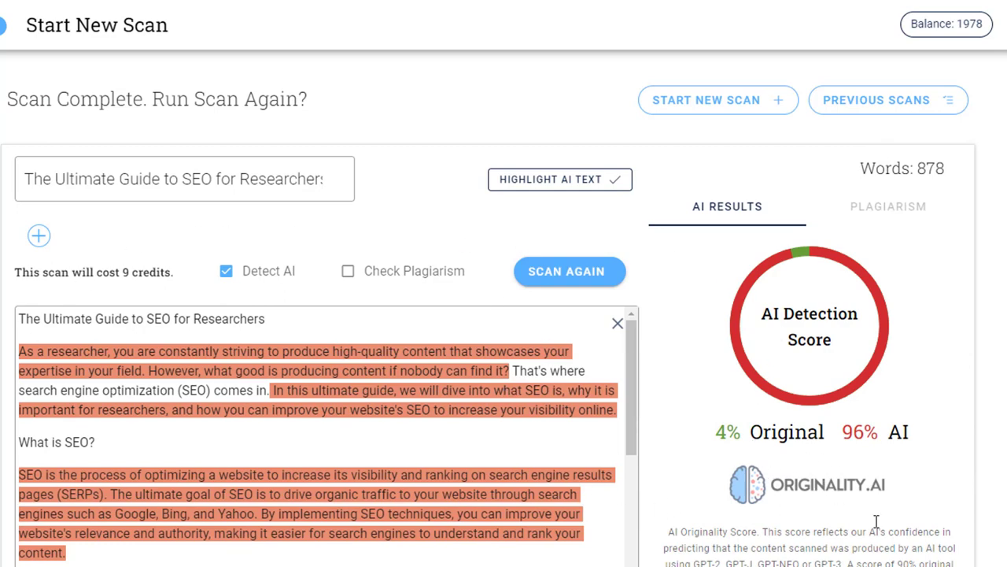
# Highlight the 96% AI and 4% Original scores and the unflagged opening text.
pyautogui.doubleClick(866, 433)
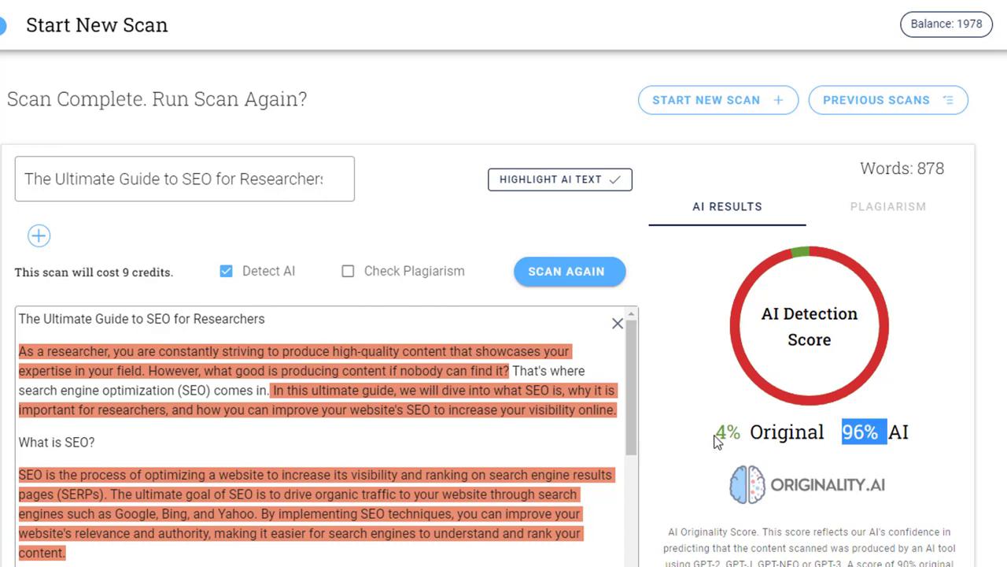
pyautogui.moveTo(716, 438); pyautogui.dragTo(754, 442)
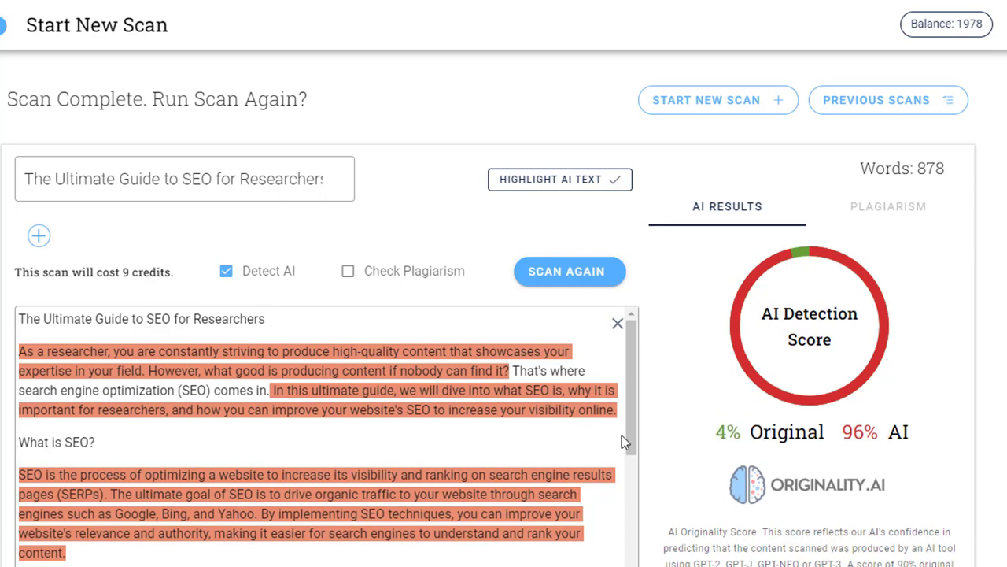
pyautogui.click(506, 436)
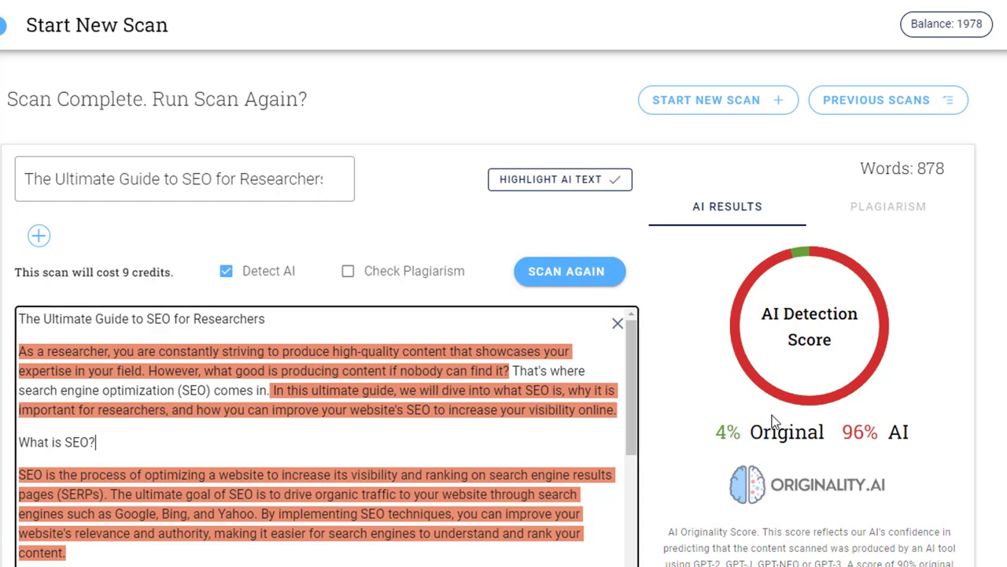
pyautogui.keyDown('shift'); pyautogui.click(513, 371); pyautogui.keyUp('shift')
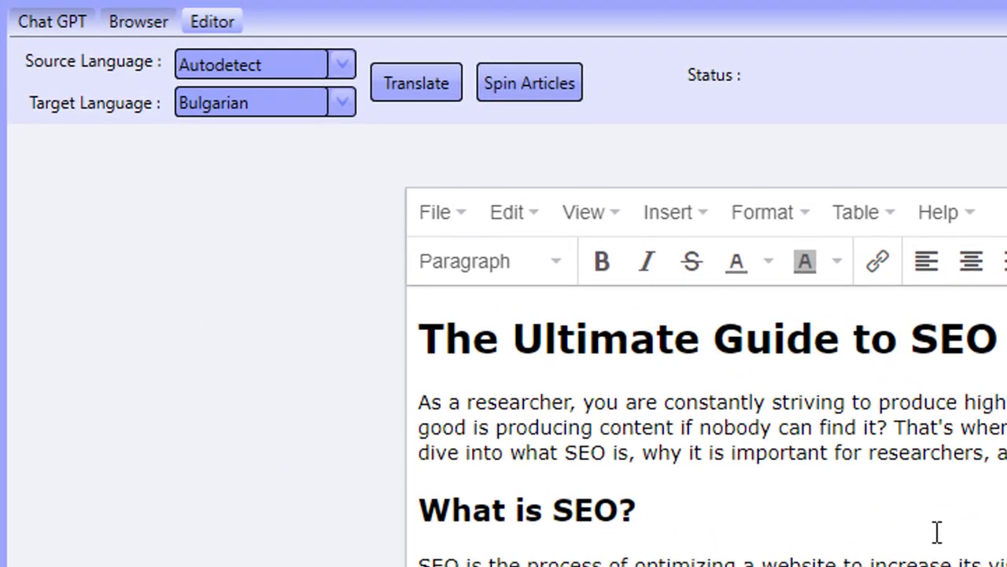
# Open API Keys from the editor's settings menu to view the SpinRewriter confidence level.
pyautogui.moveTo(932, 453); pyautogui.dragTo(937, 566)
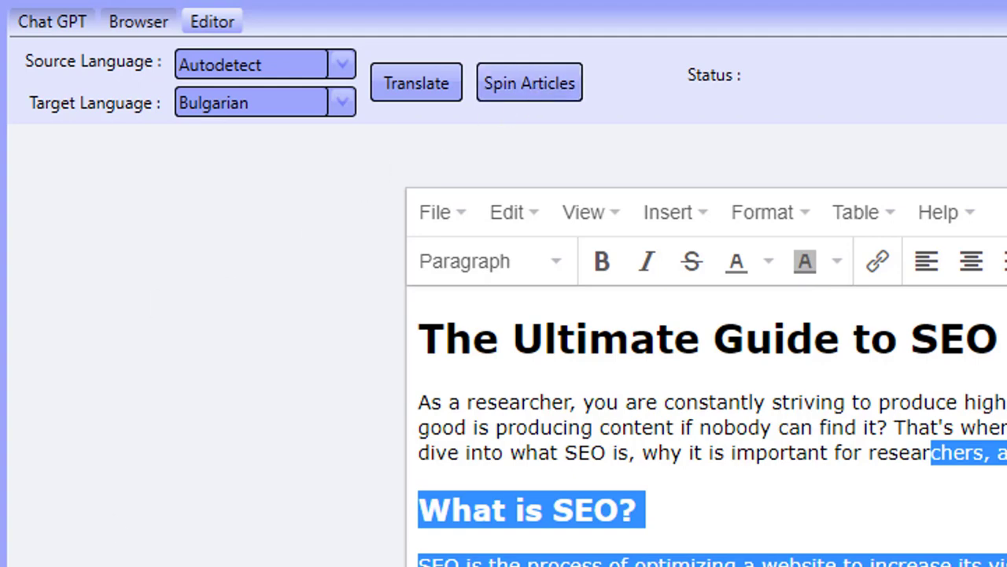
pyautogui.click(527, 400)
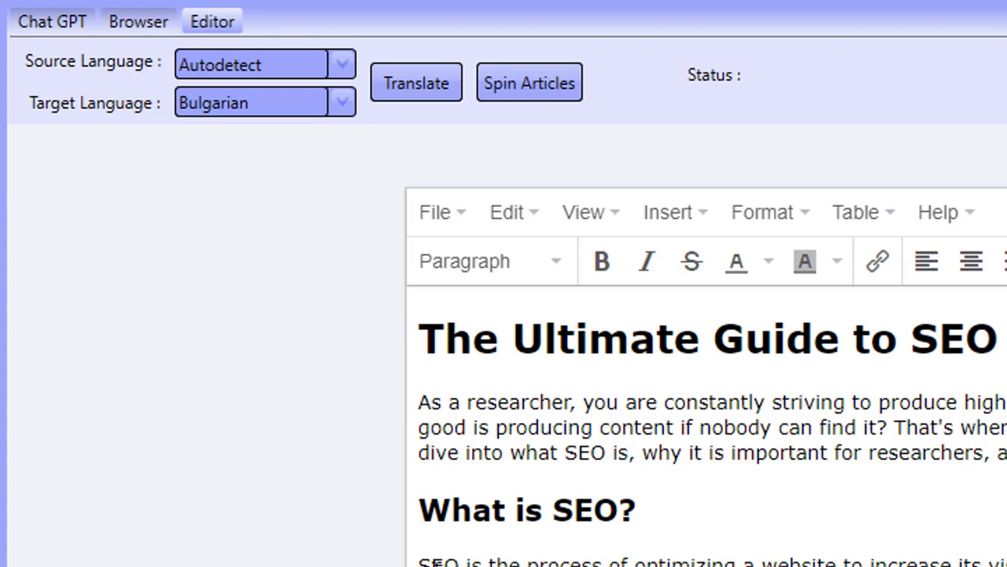
pyautogui.click(180, 9)
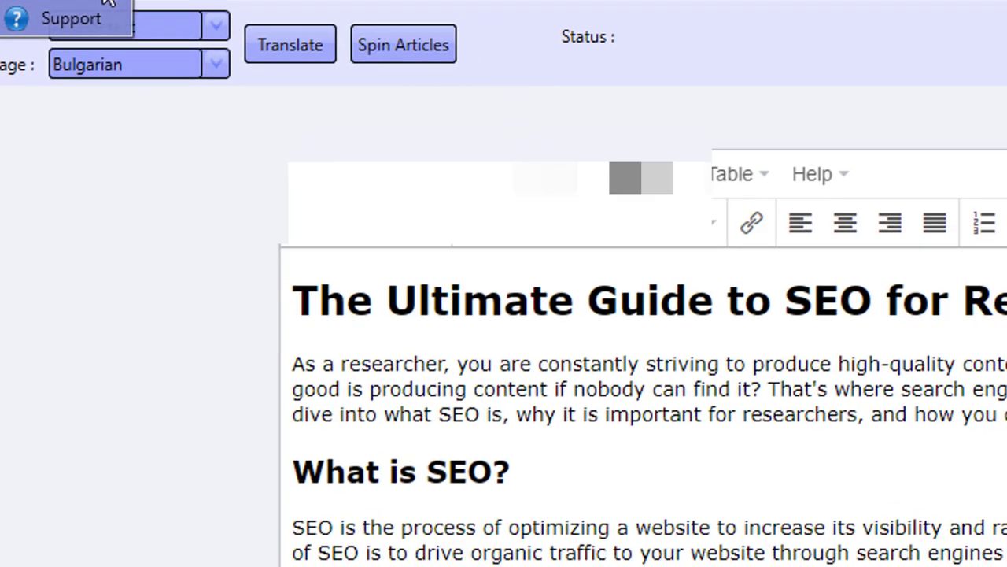
pyautogui.click(108, 3)
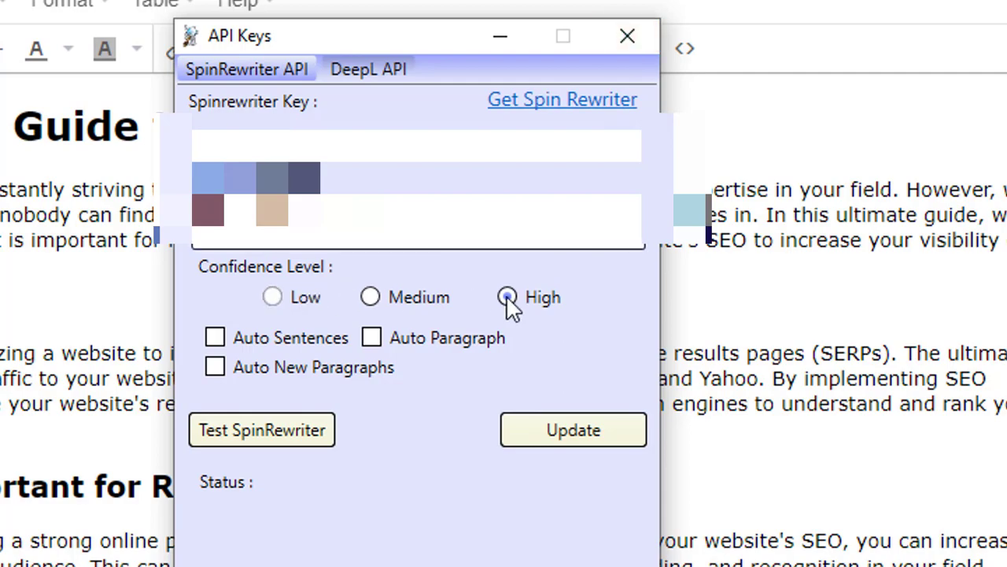
# Close the API Keys window.
pyautogui.click(638, 46)
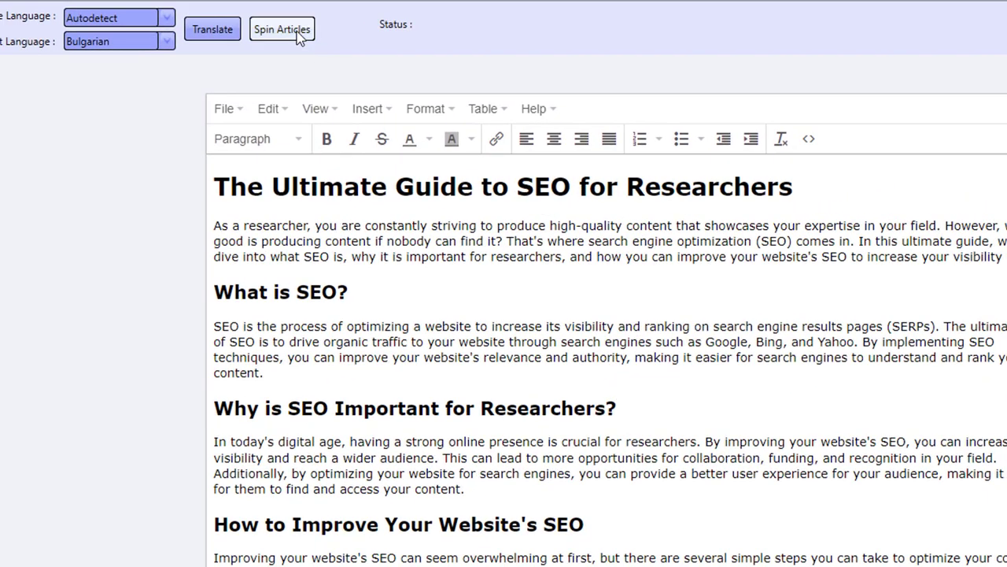
# Spin the loaded article in Spin mode with no protected terms and dismiss the completion message.
pyautogui.click(297, 31)
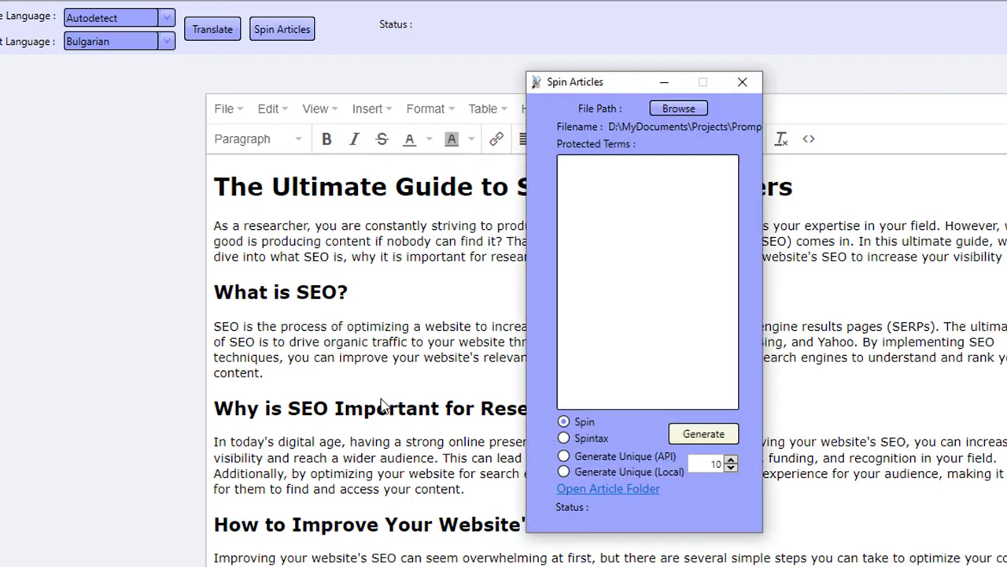
pyautogui.click(605, 169)
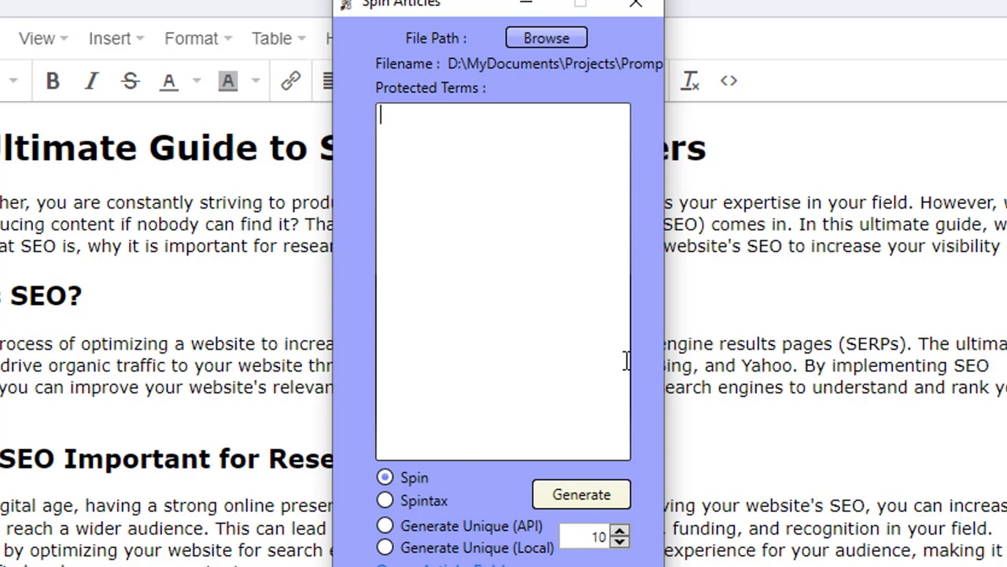
pyautogui.click(586, 496)
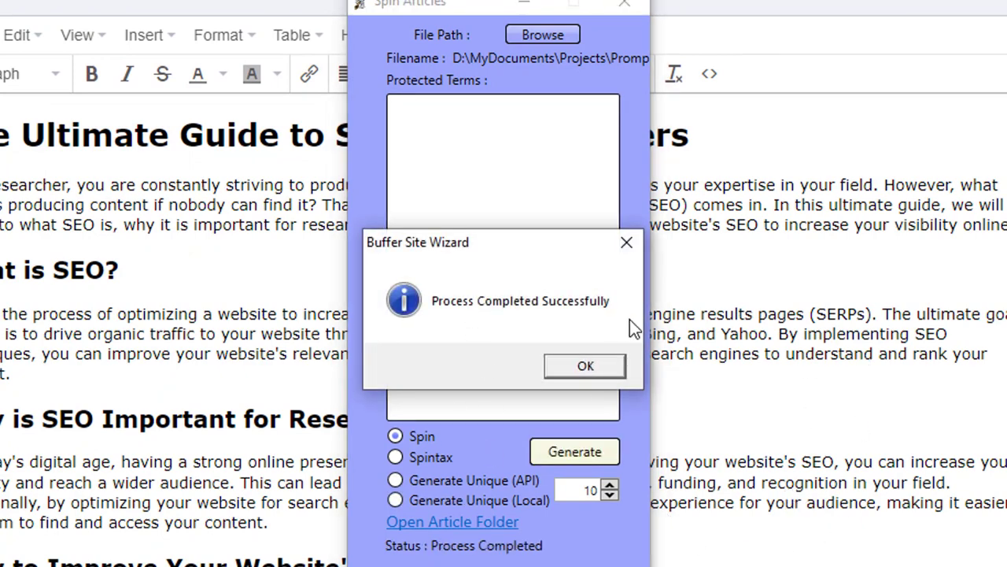
pyautogui.click(580, 367)
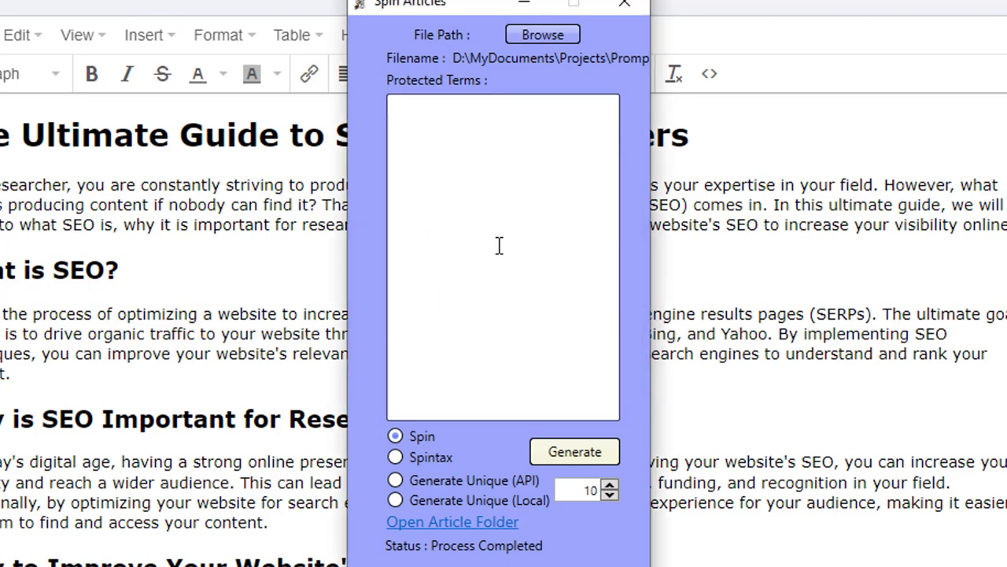
pyautogui.click(469, 524)
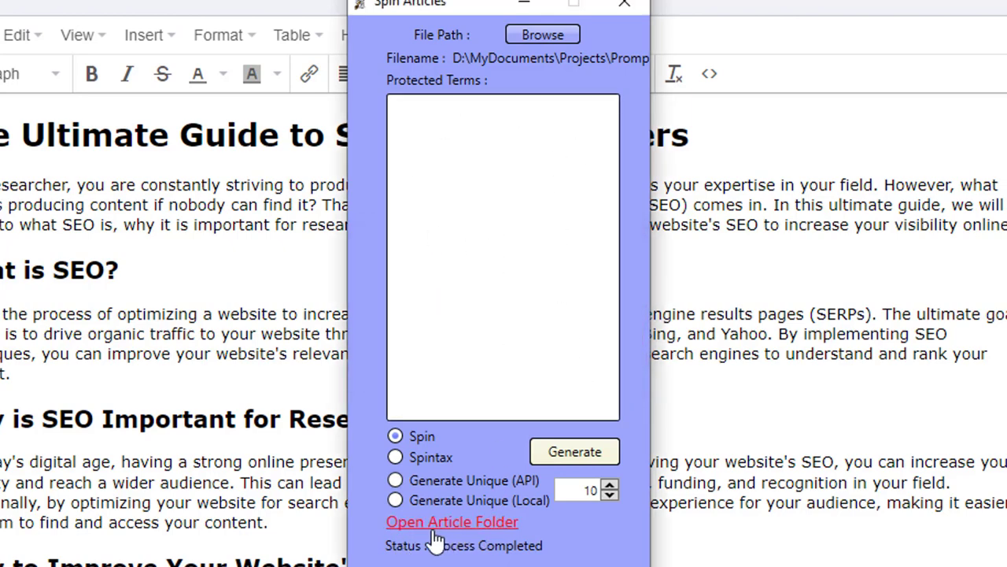
# Open the newest spun article file from the Articles folder, copy all its text, and close it.
pyautogui.click(435, 531)
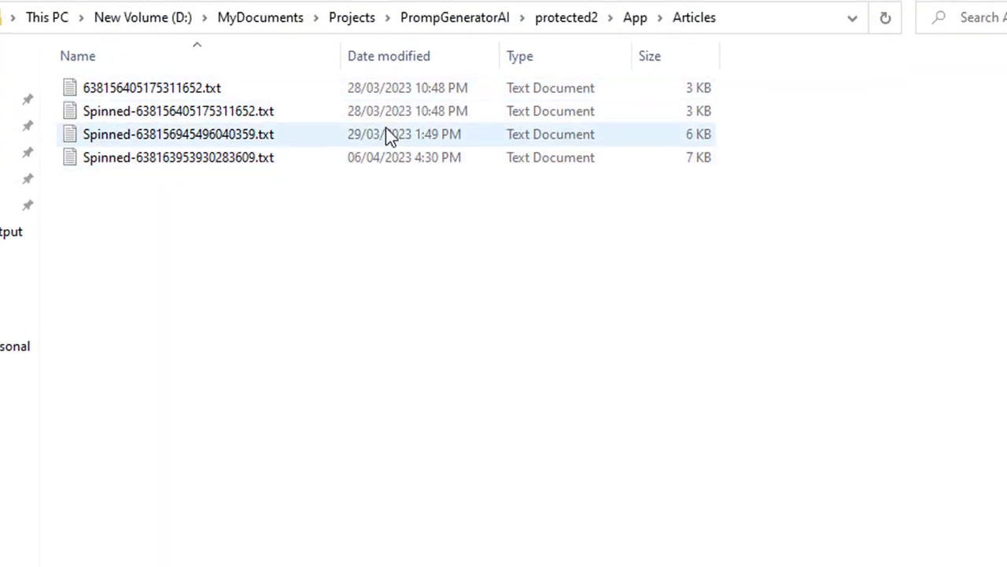
pyautogui.click(404, 60)
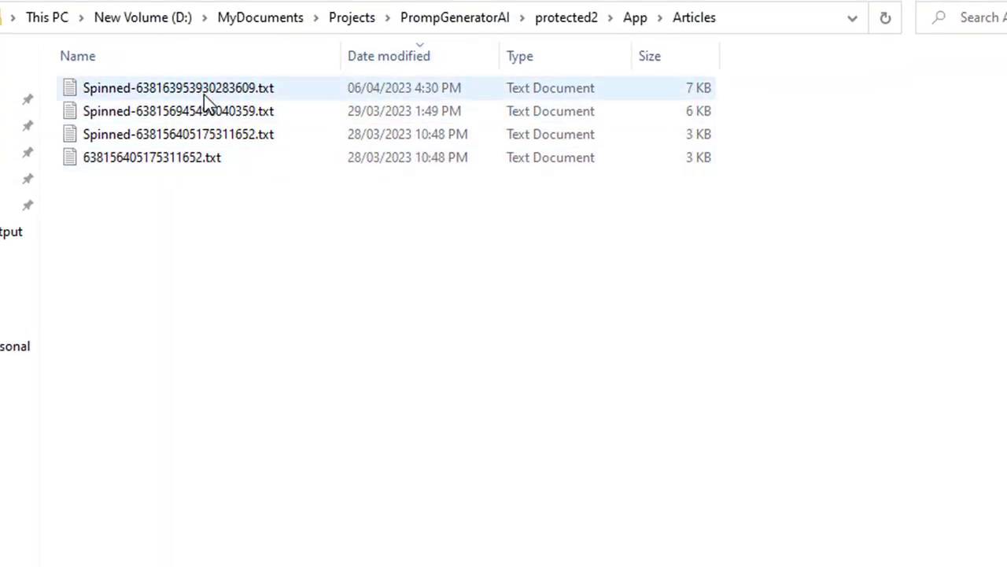
pyautogui.click(379, 93)
pyautogui.doubleClick(378, 94)
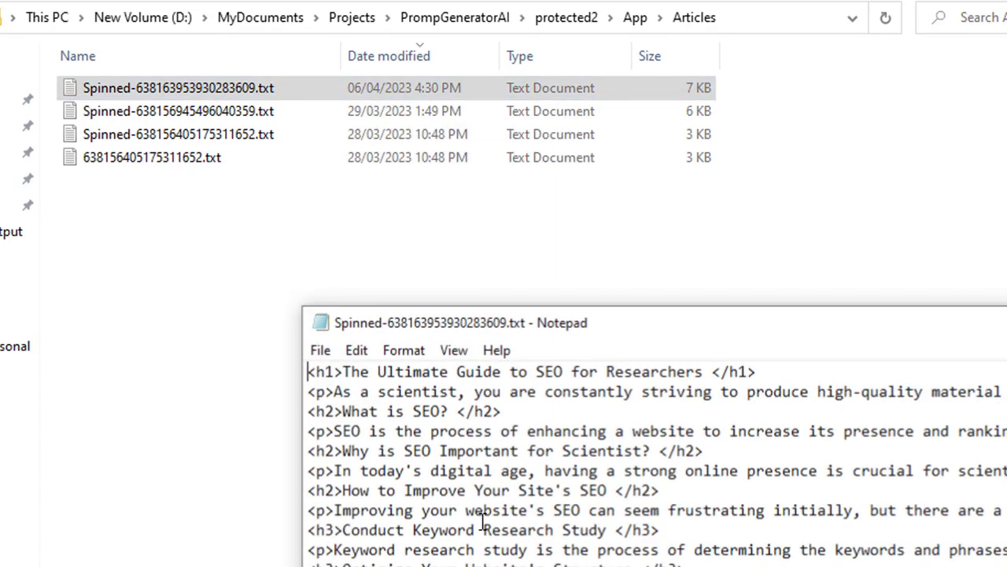
pyautogui.click(589, 528)
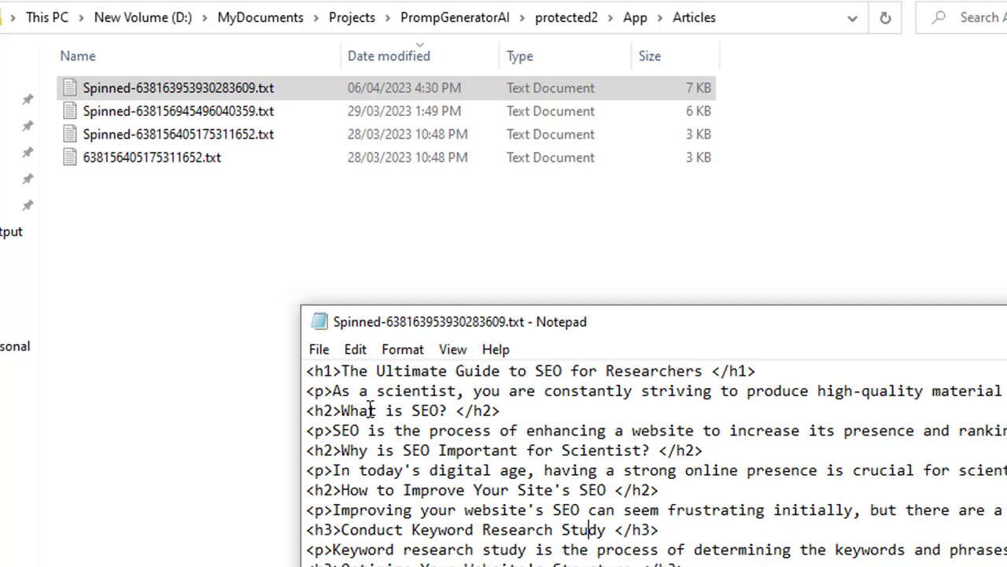
pyautogui.hotkey('ctrl', 'a')
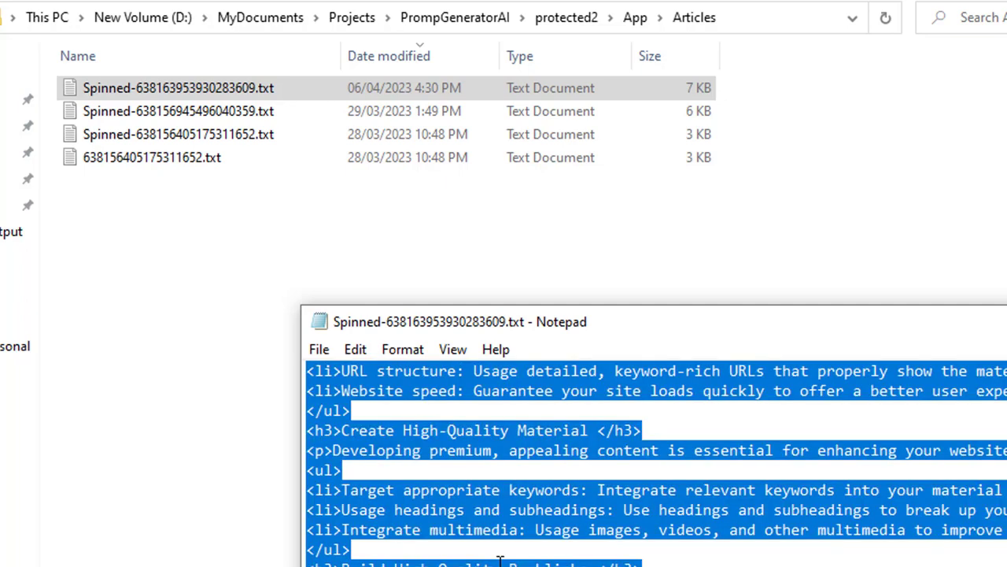
pyautogui.hotkey('alt', 'Tab')
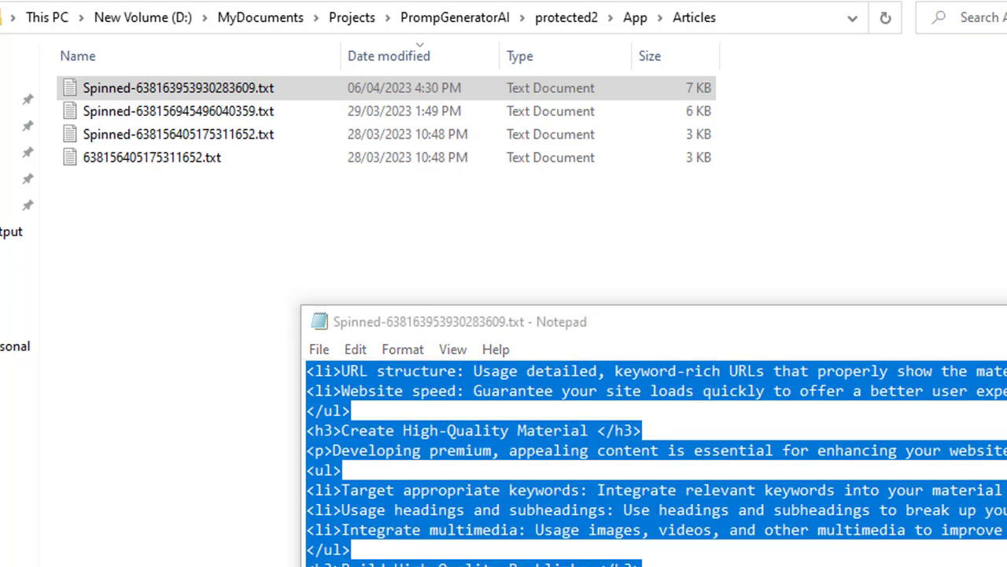
pyautogui.hotkey('alt', 'F4')
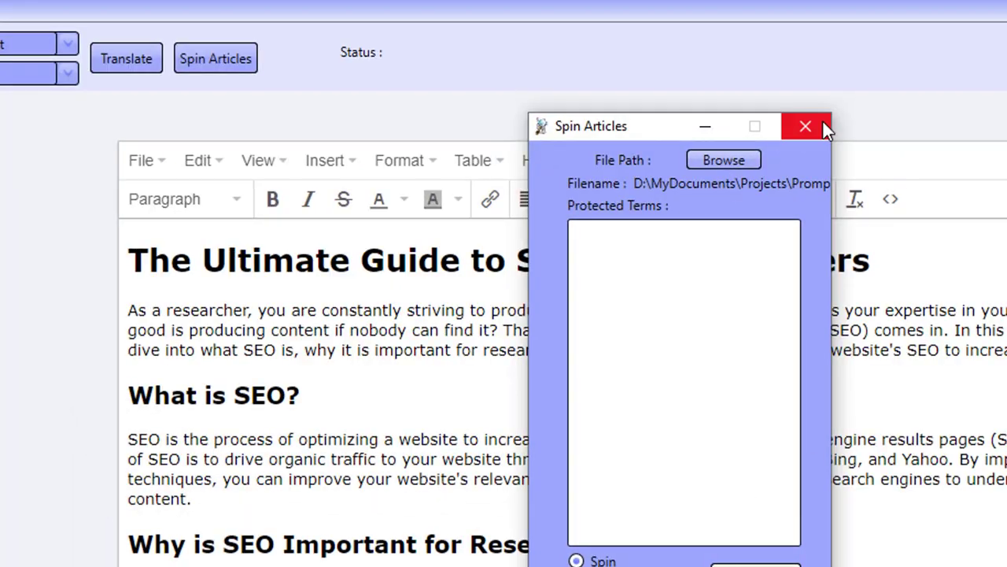
pyautogui.click(810, 125)
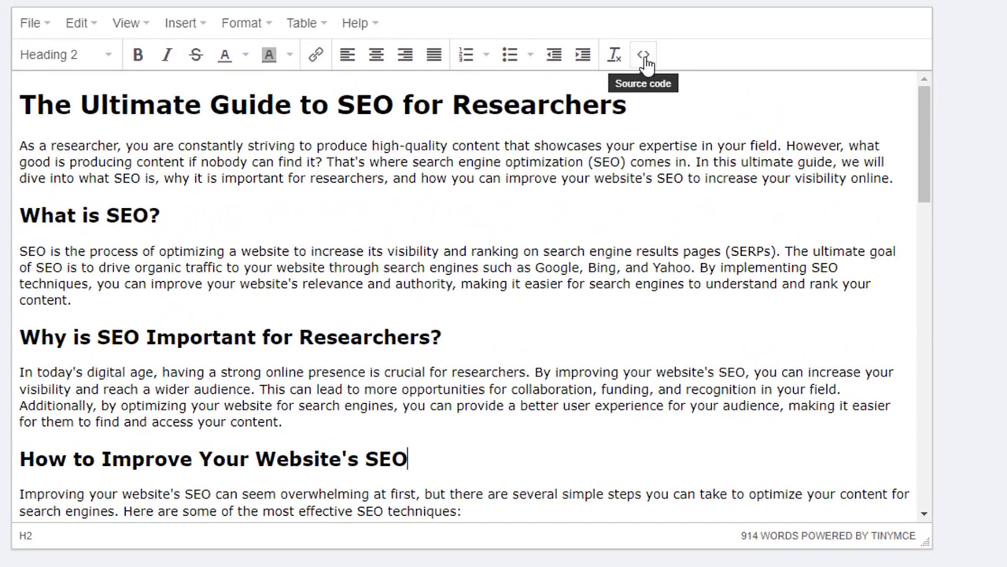
# Paste the spun HTML over the article source so the editor holds the 948-word version.
pyautogui.click(644, 56)
pyautogui.hotkey('ctrl', 'a')
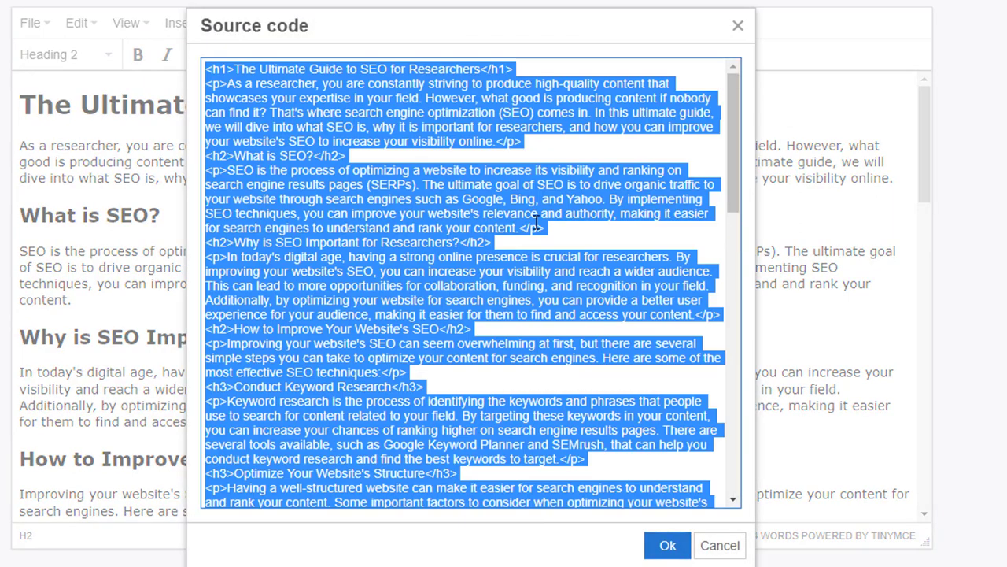
pyautogui.hotkey('ctrl', 'v')
pyautogui.click(666, 544)
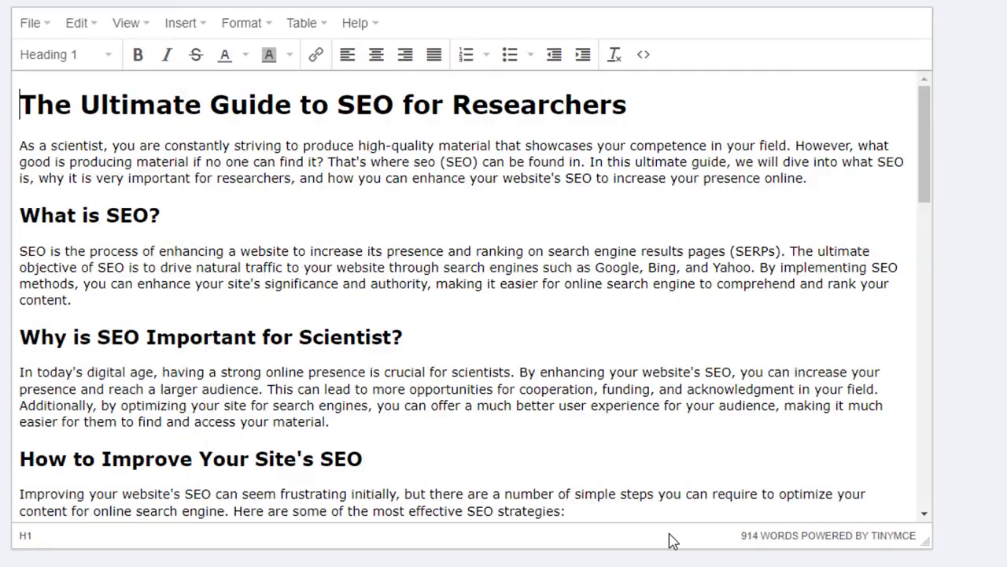
pyautogui.click(606, 374)
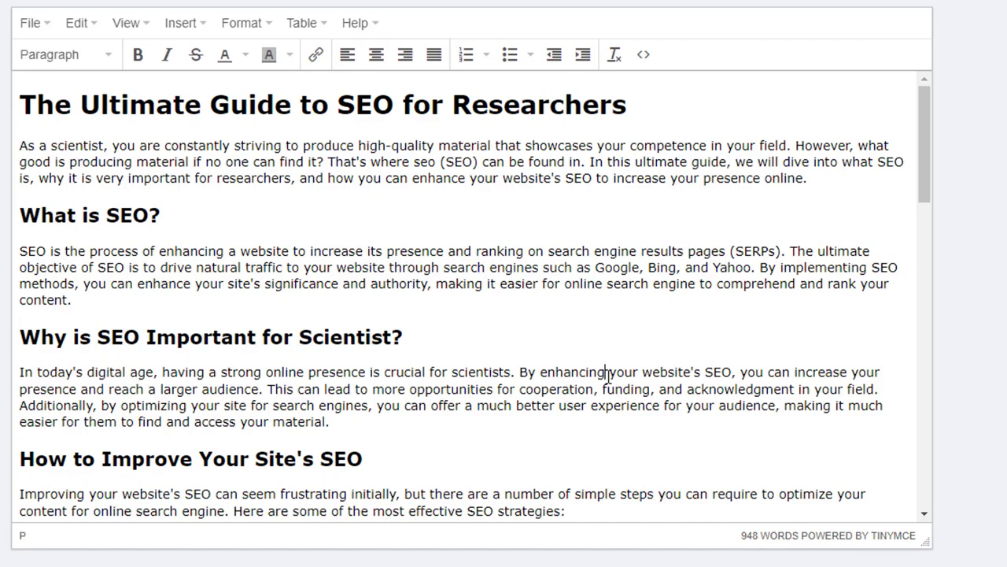
pyautogui.hotkey('ctrl', 'a')
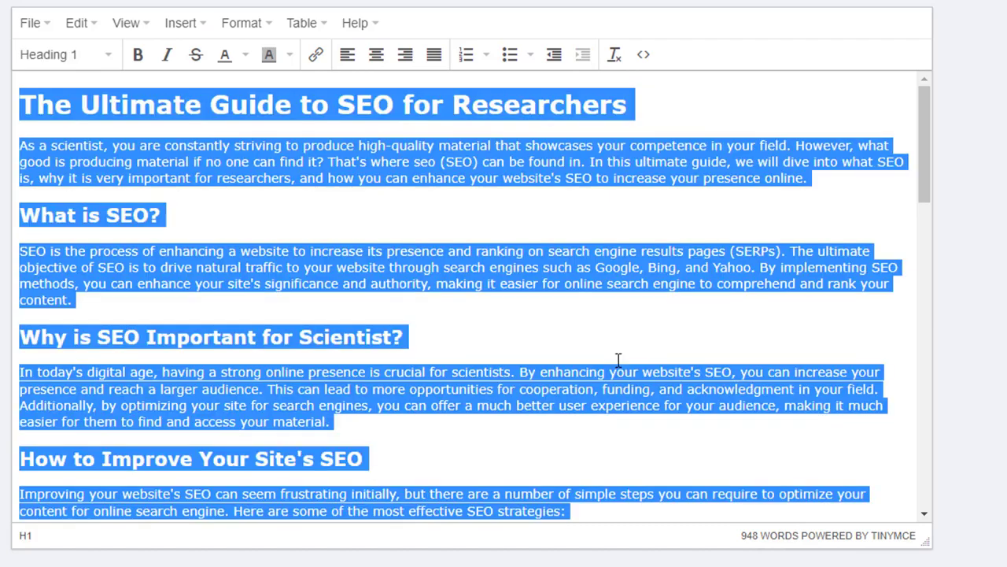
pyautogui.click(617, 359)
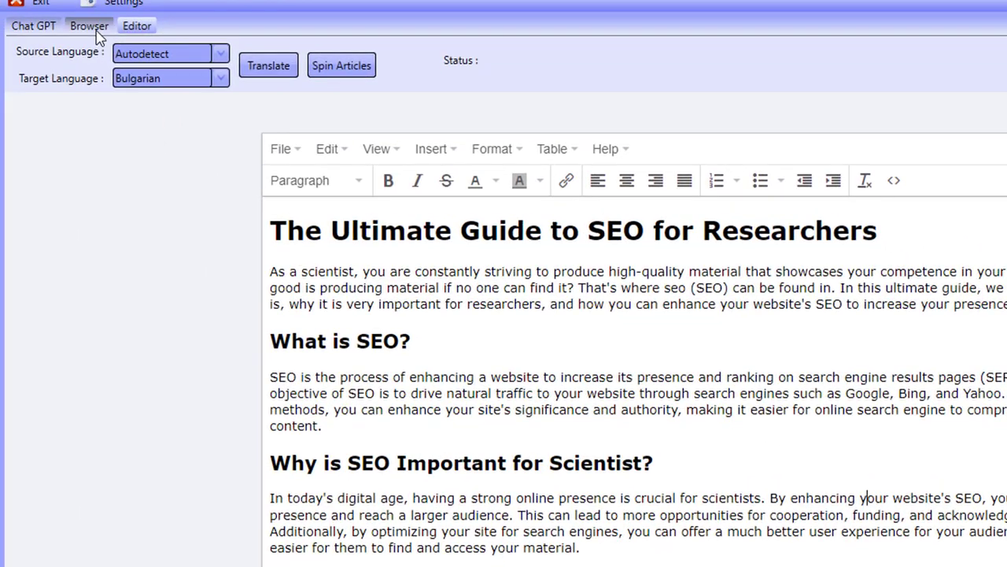
# Replace the Originality.ai scan text with the spun article and rescan, scoring 98% Original, 2% AI.
pyautogui.click(88, 24)
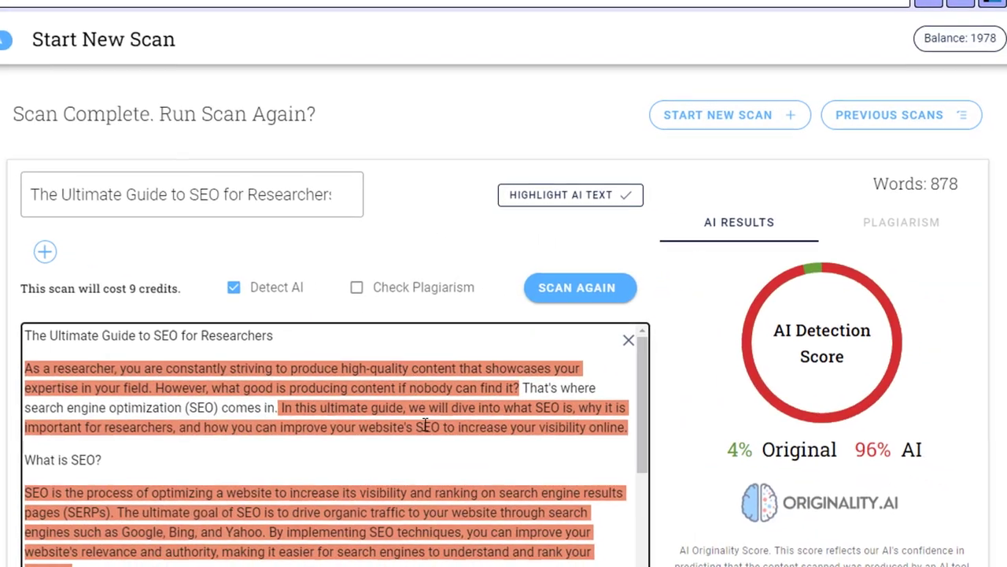
pyautogui.hotkey('ctrl', 'a')
pyautogui.hotkey('ctrl', 'v')
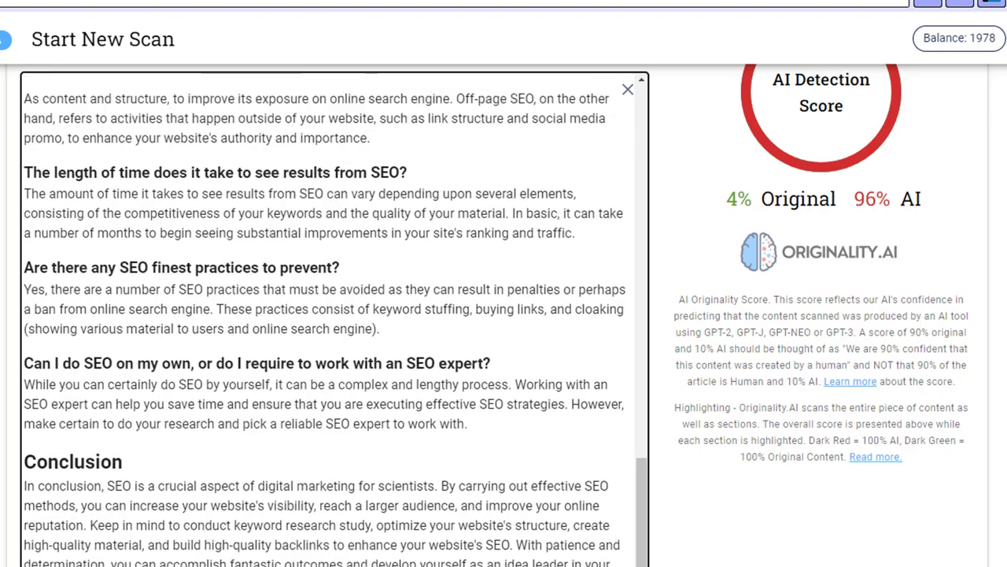
pyautogui.scroll(3, 711, 504)
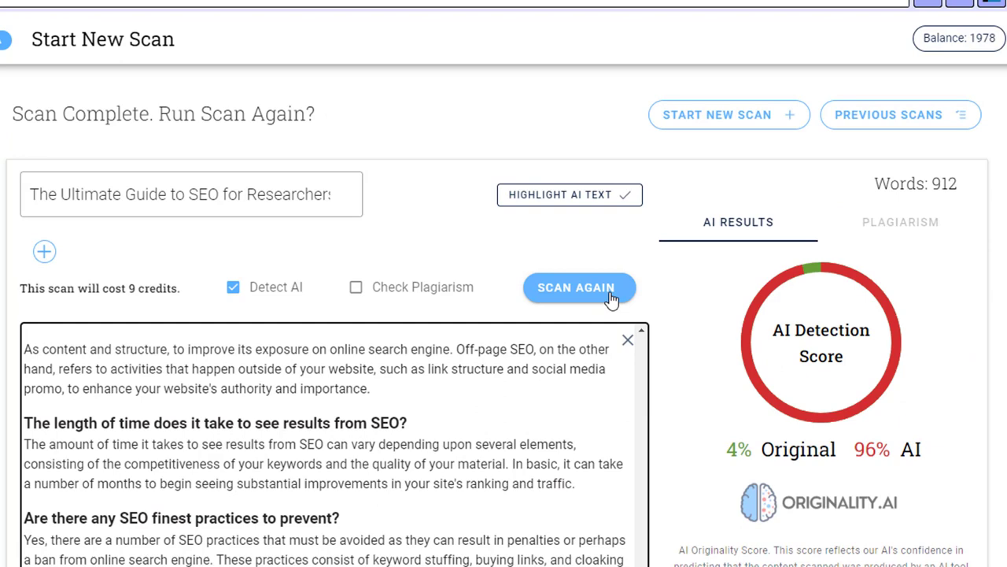
pyautogui.click(611, 291)
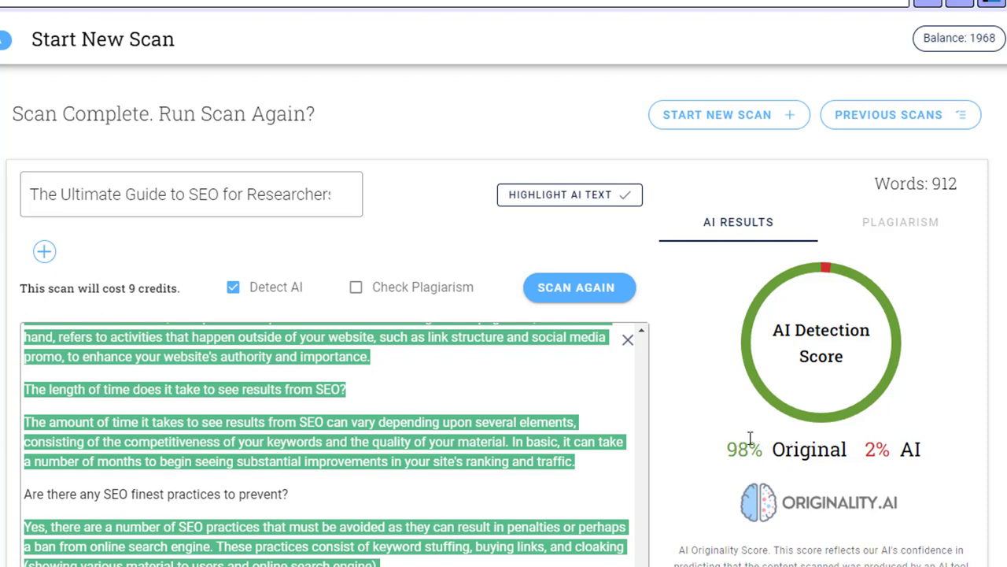
pyautogui.moveTo(736, 447); pyautogui.dragTo(802, 448)
pyautogui.click(898, 450)
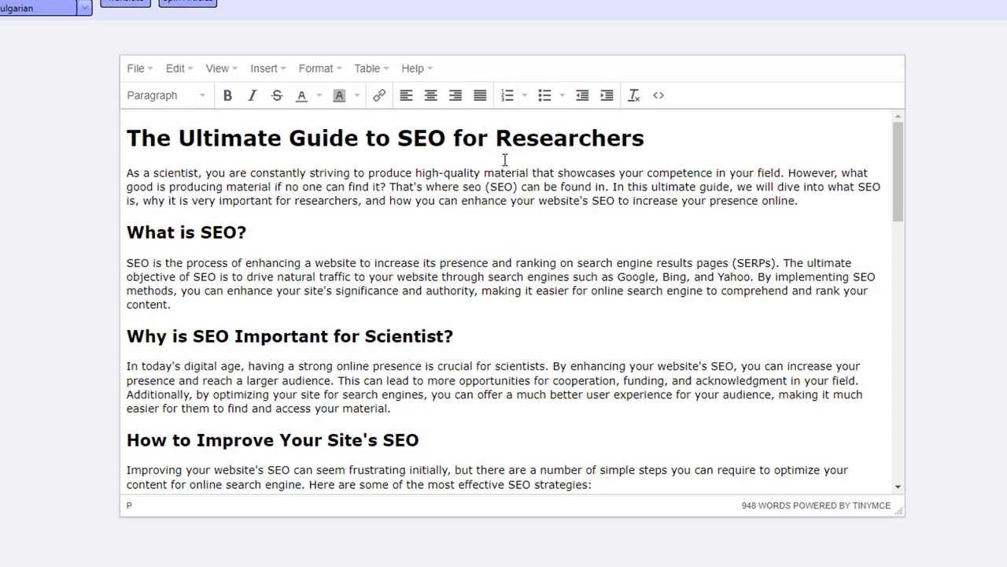
pyautogui.moveTo(504, 149); pyautogui.dragTo(646, 141)
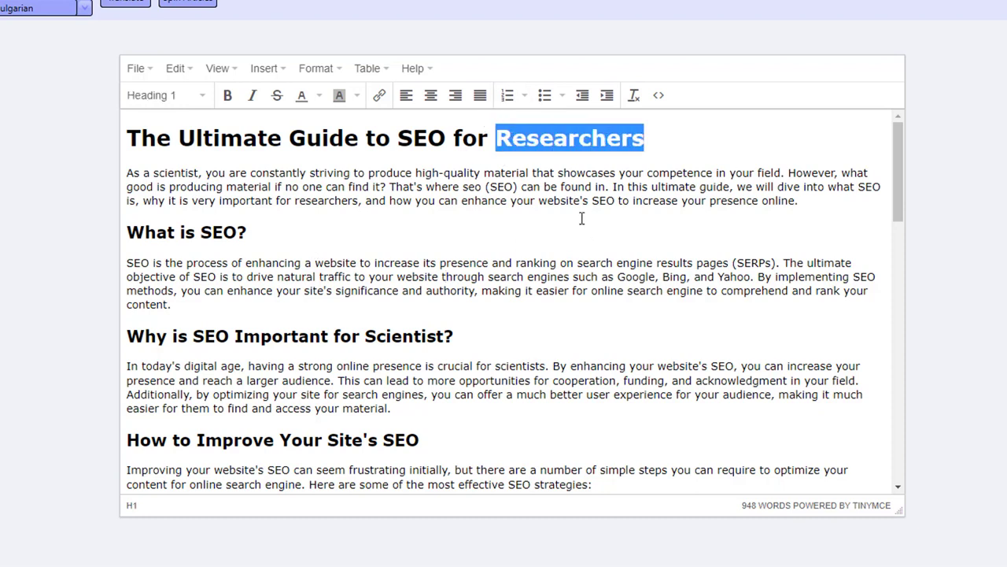
pyautogui.click(227, 188)
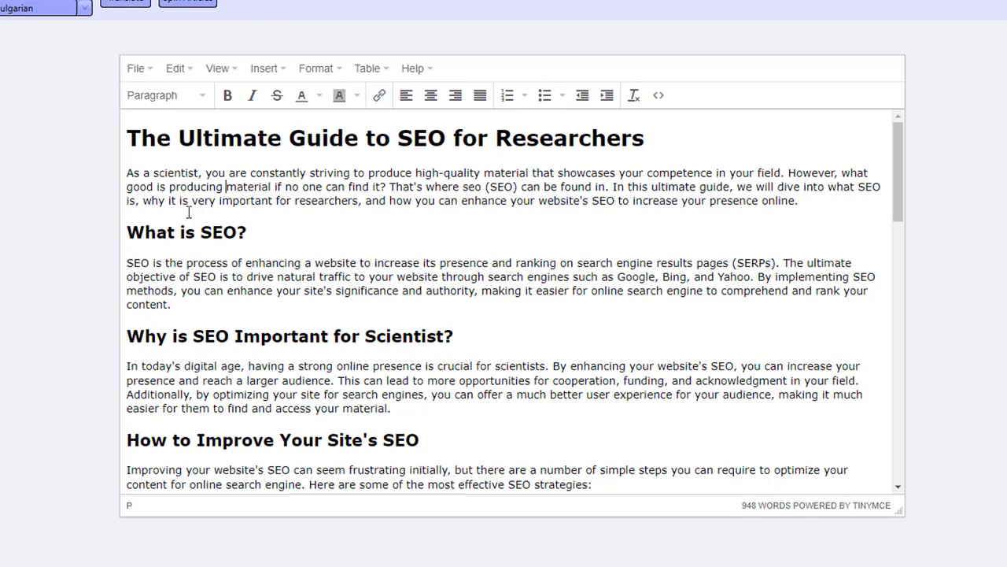
pyautogui.keyDown('shift'); pyautogui.click(422, 366); pyautogui.keyUp('shift')
pyautogui.click(423, 366)
pyautogui.scroll(-15, 367, 378)
pyautogui.scroll(15, 367, 378)
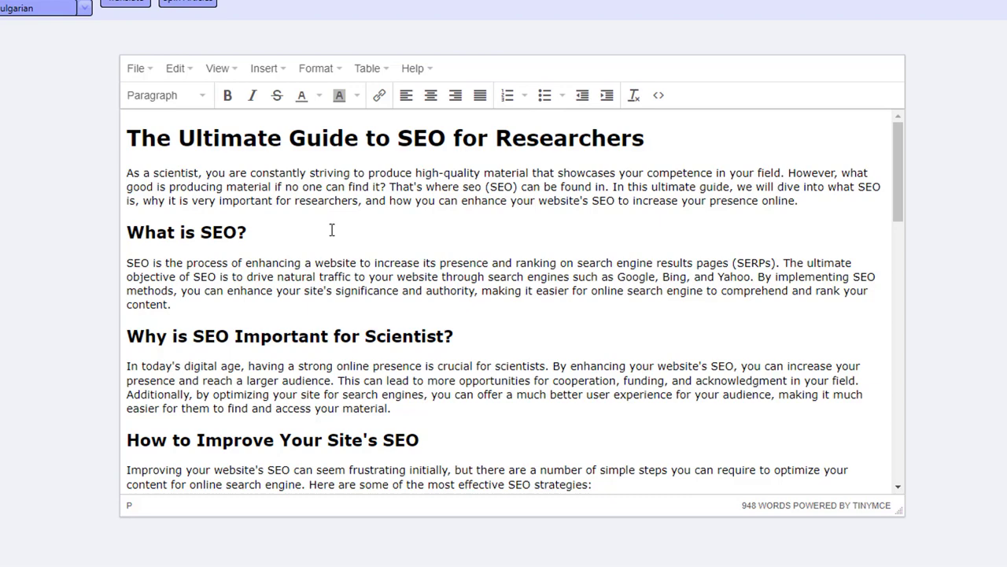
# Replace the spun text in the editor with the imported seo_638163951591192765.txt article.
pyautogui.click(333, 229)
pyautogui.hotkey('ctrl', 'a')
pyautogui.press('Delete')
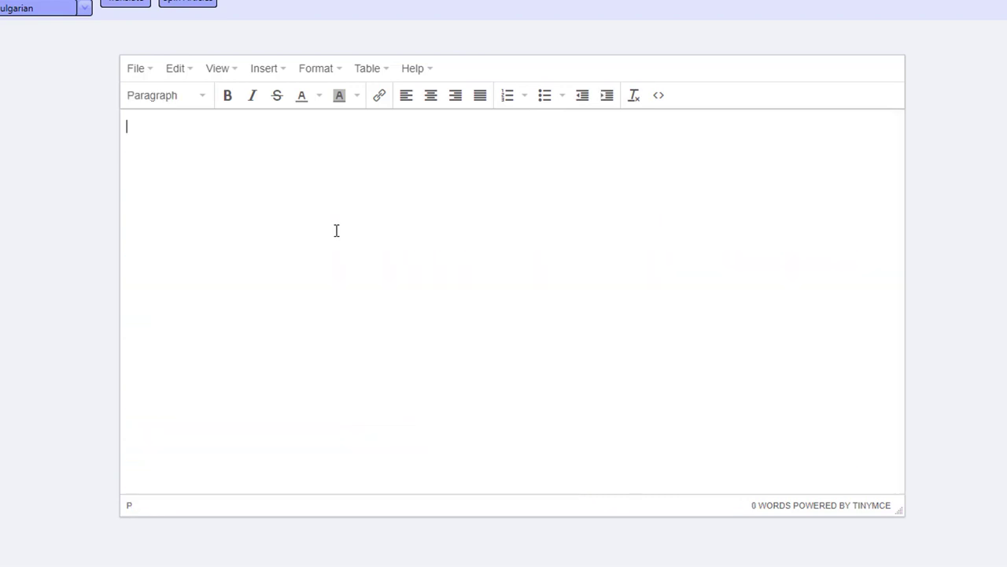
pyautogui.click(913, 5)
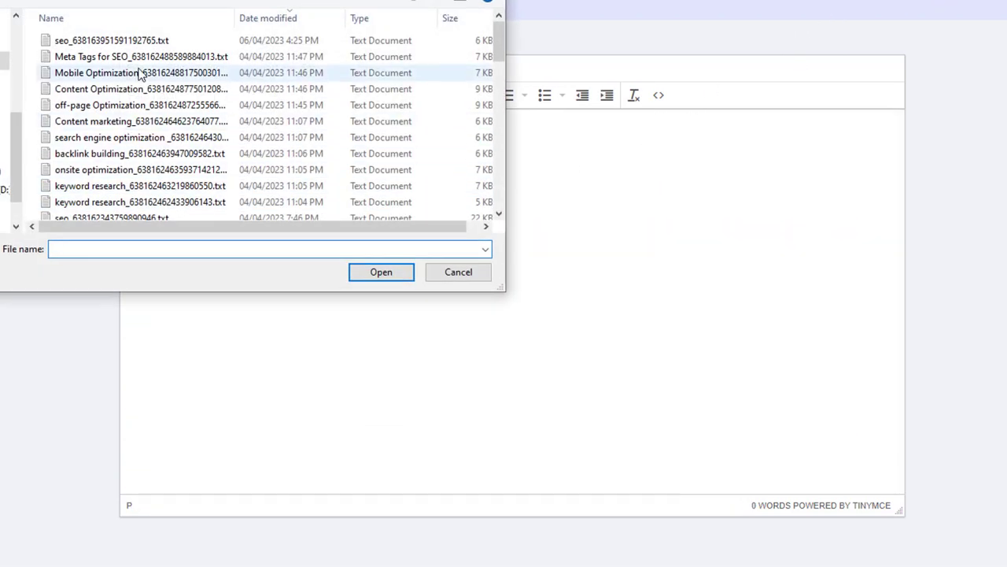
pyautogui.doubleClick(122, 40)
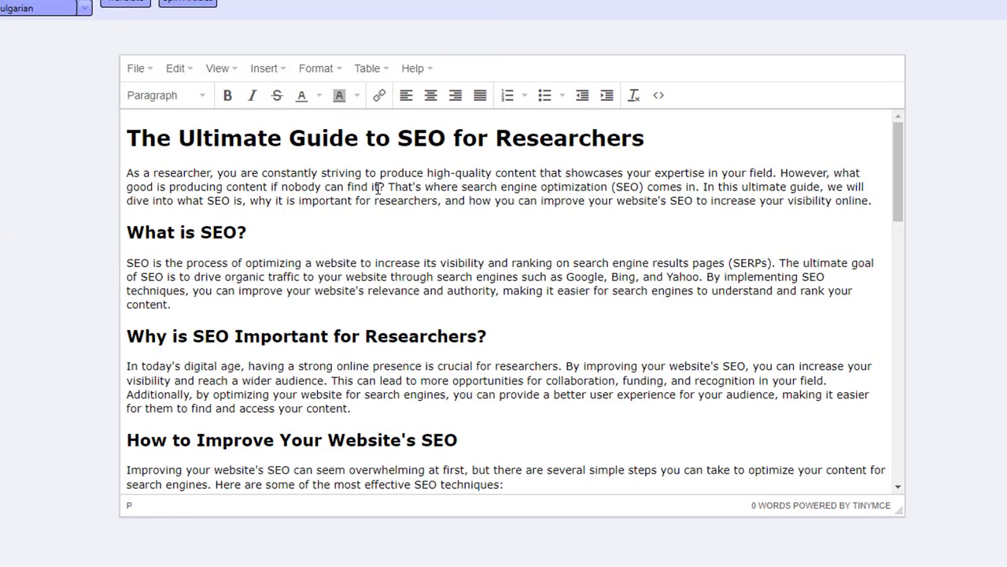
# Rescan the original 914-word article in Originality.AI, which scores 96% AI.
pyautogui.hotkey('ctrl', 'a')
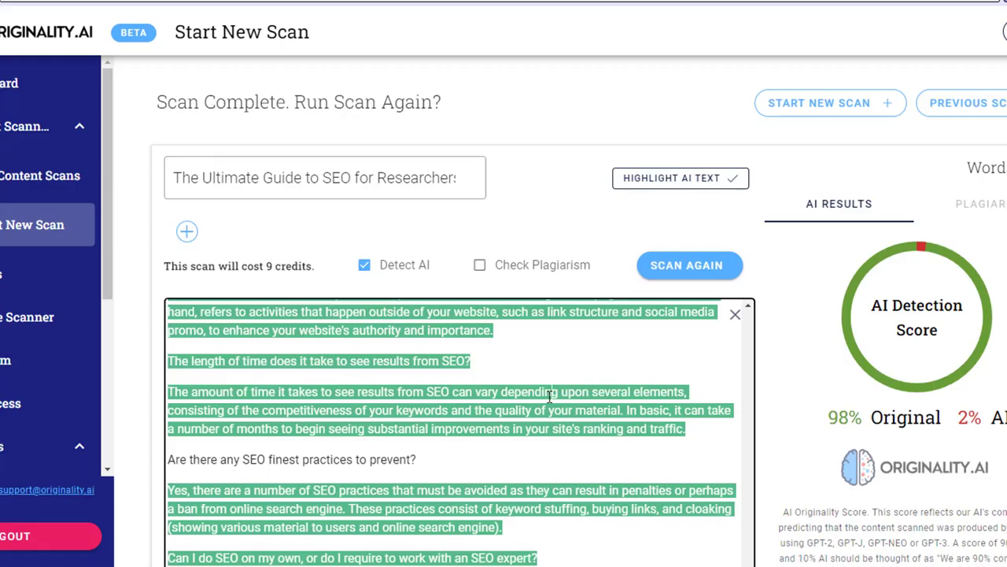
pyautogui.hotkey('ctrl', 'a')
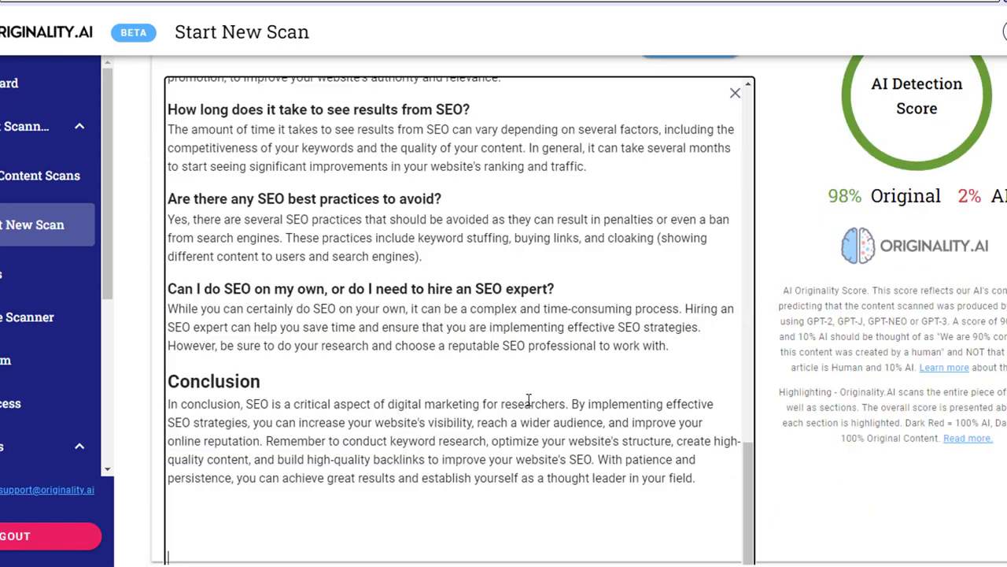
pyautogui.scroll(2, 529, 400)
pyautogui.scroll(3, 859, 396)
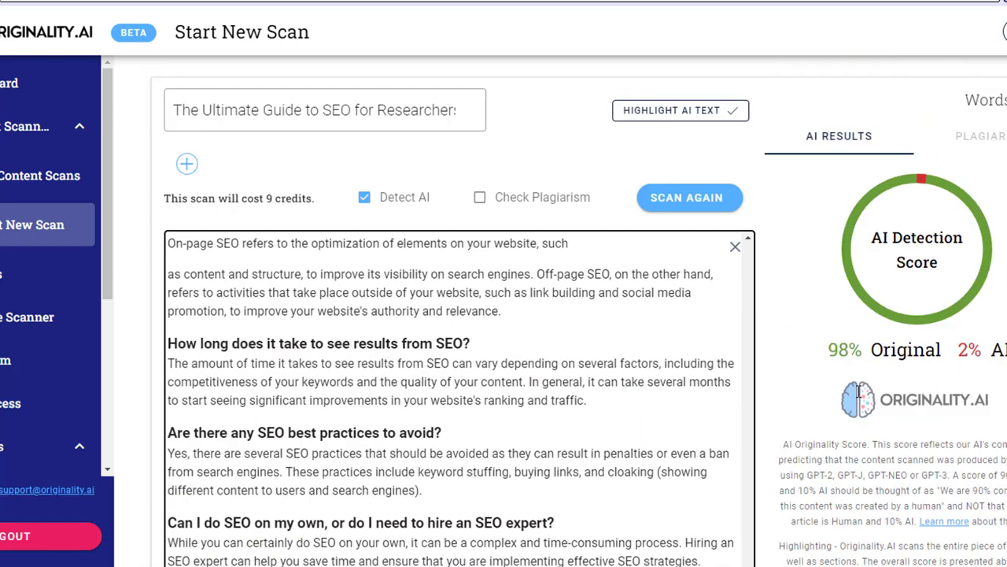
pyautogui.click(709, 198)
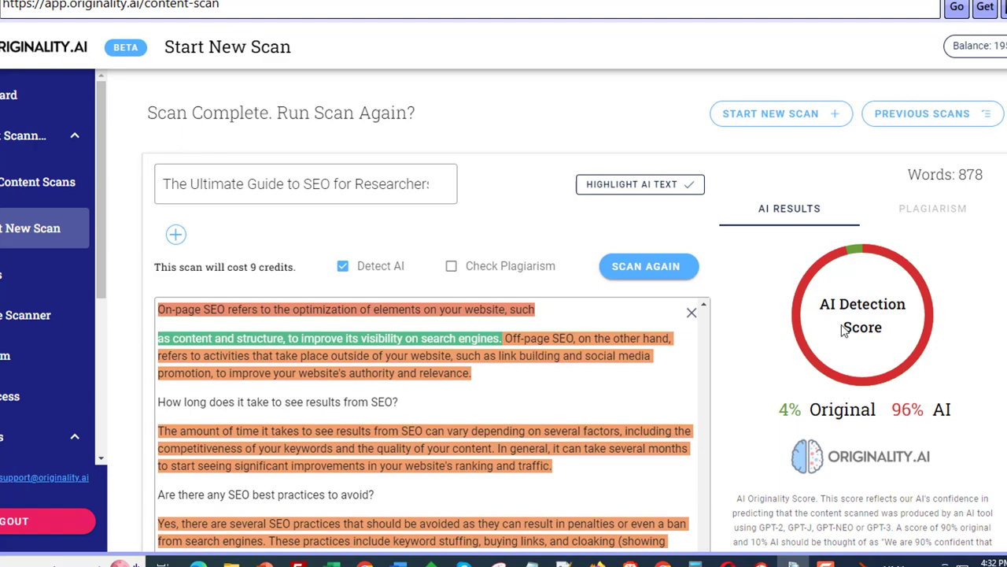
pyautogui.hotkey('alt', 'Tab')
# Set the translation source language to English and the target to Japanese.
pyautogui.click(362, 290)
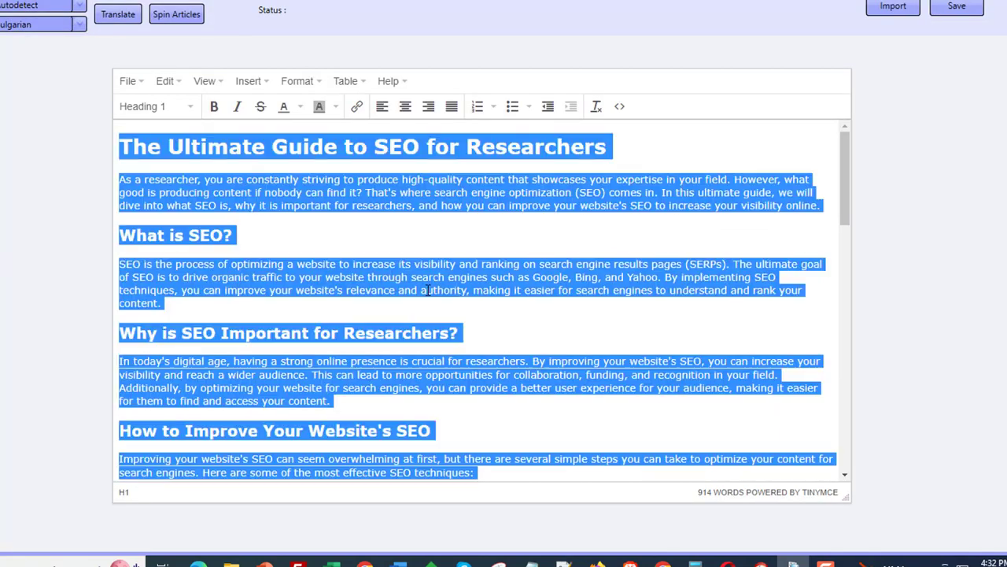
pyautogui.click(376, 229)
pyautogui.click(219, 233)
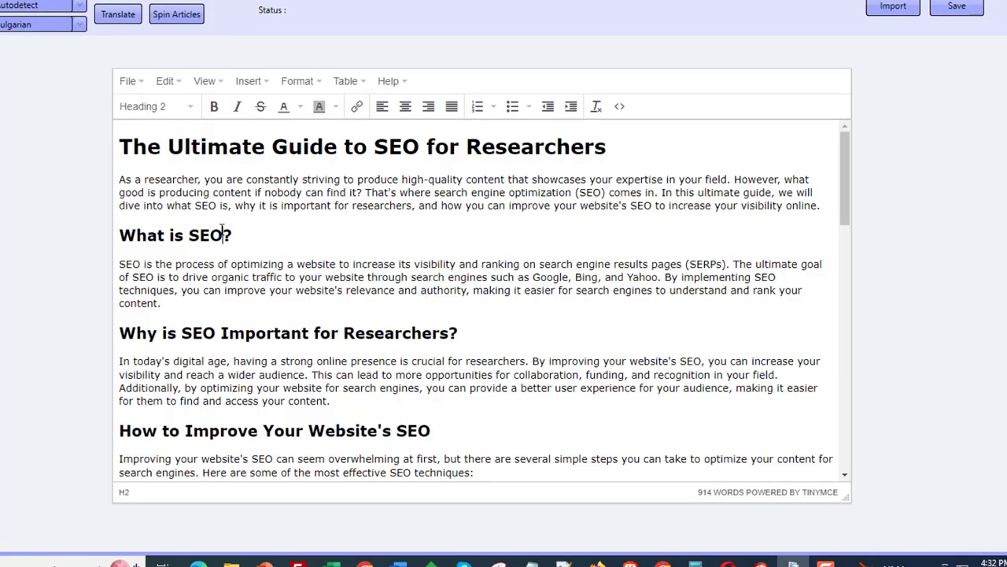
pyautogui.hotkey('ctrl', 'a')
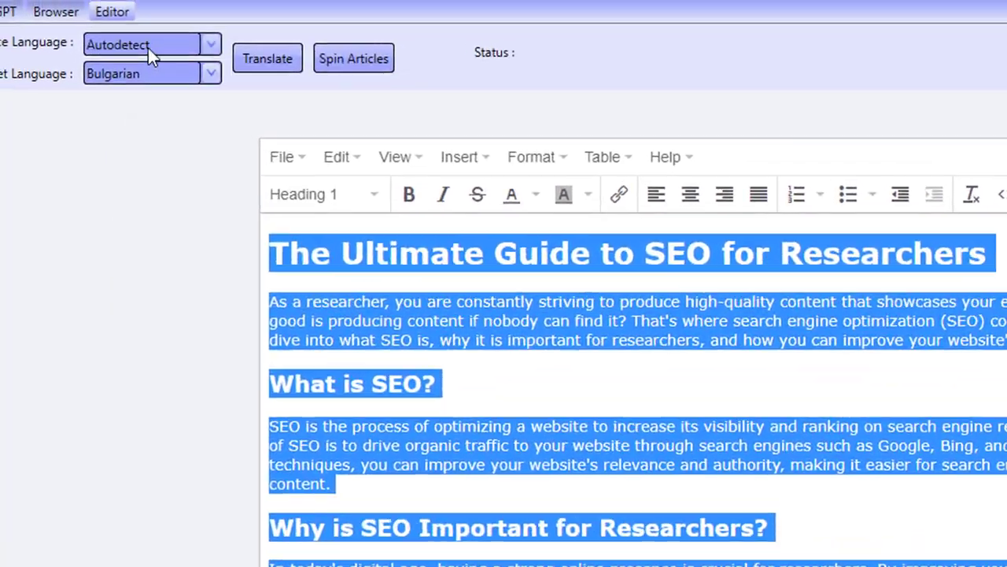
pyautogui.click(148, 48)
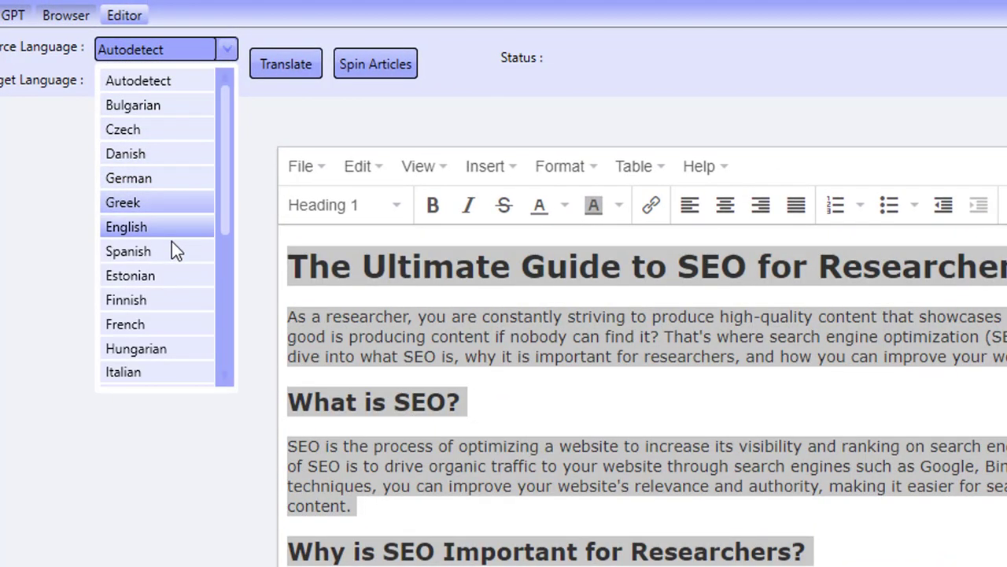
pyautogui.click(168, 228)
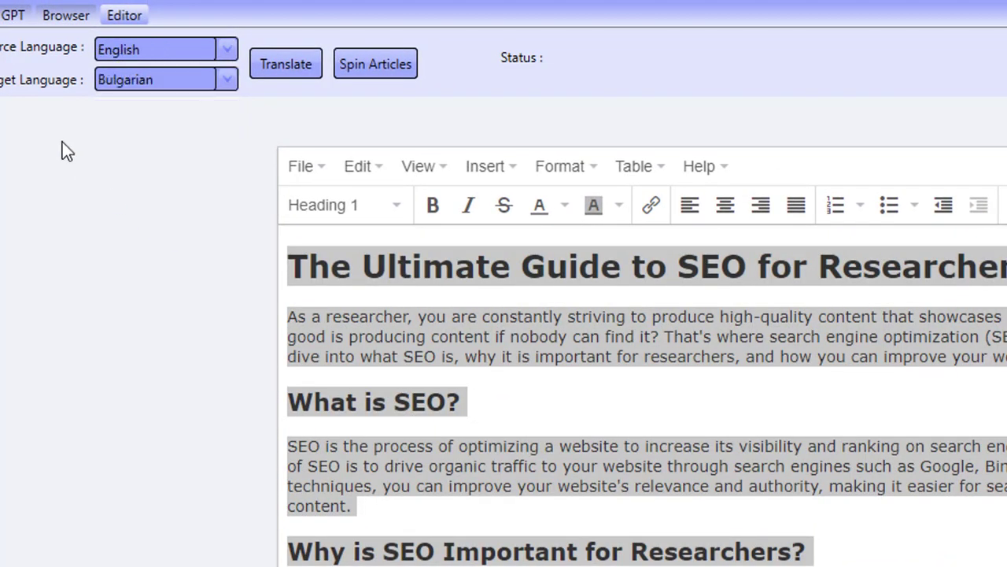
pyautogui.click(164, 87)
pyautogui.scroll(-5, 149, 404)
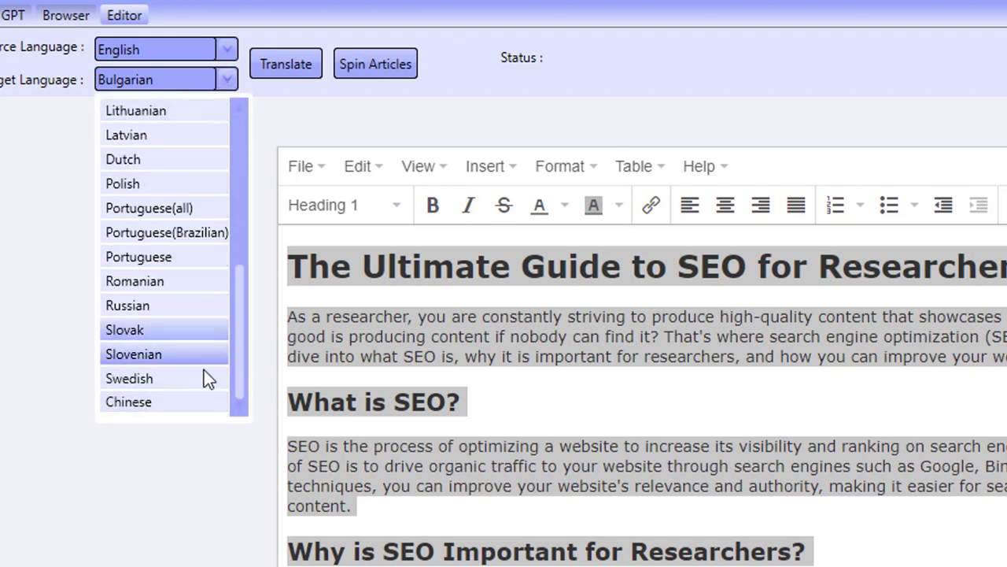
pyautogui.scroll(2, 186, 375)
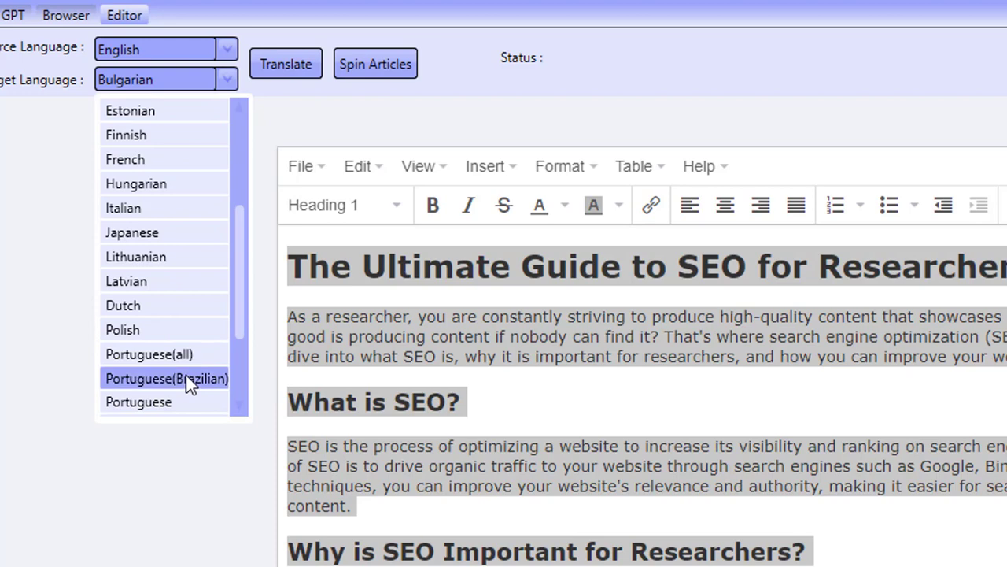
pyautogui.scroll(2, 186, 374)
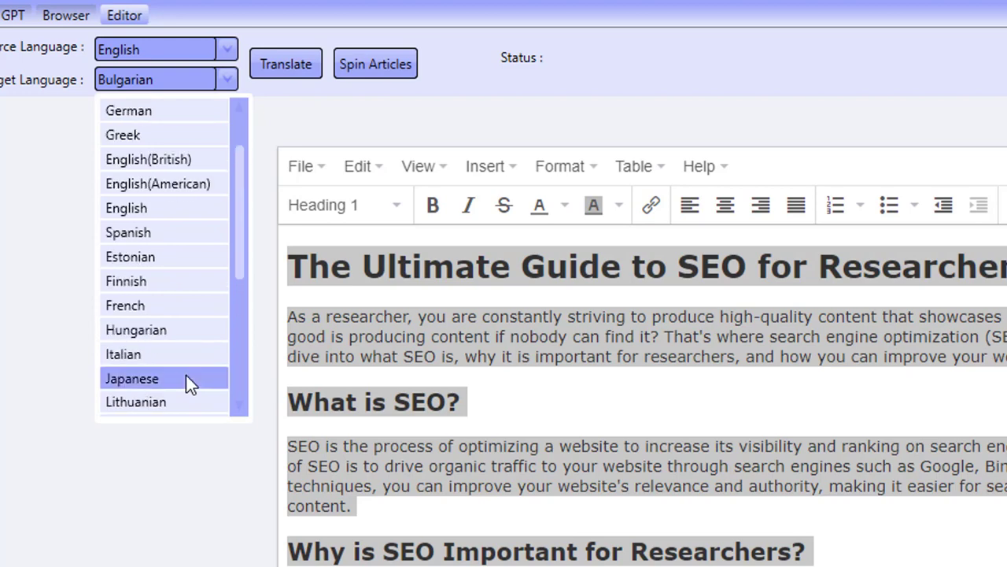
pyautogui.scroll(1, 186, 374)
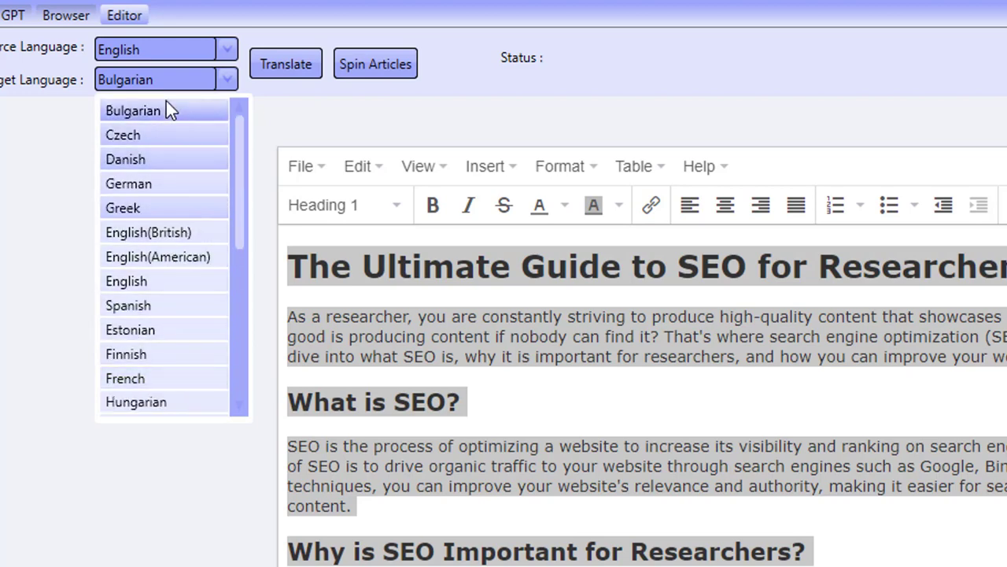
pyautogui.scroll(-1, 169, 349)
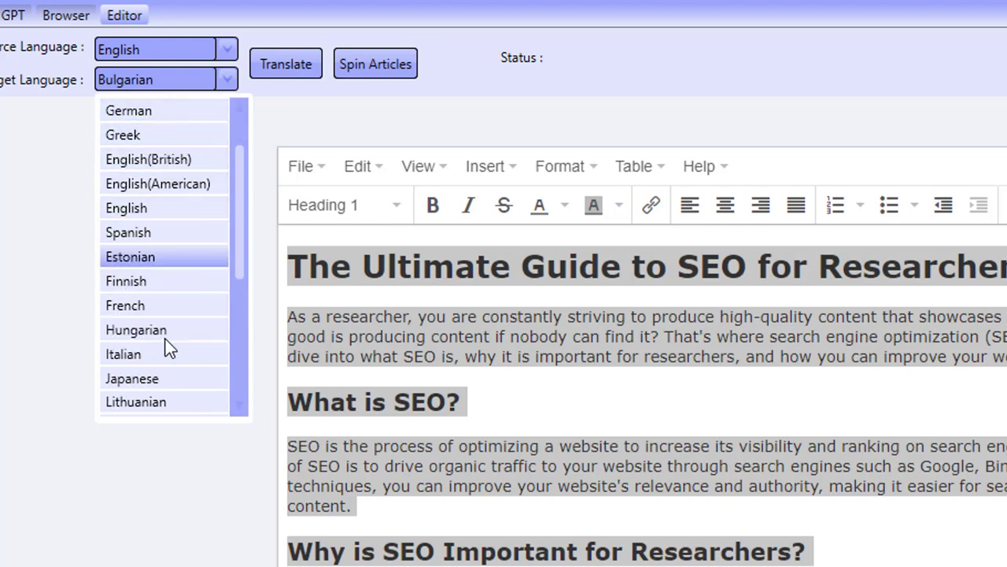
pyautogui.scroll(-1, 170, 349)
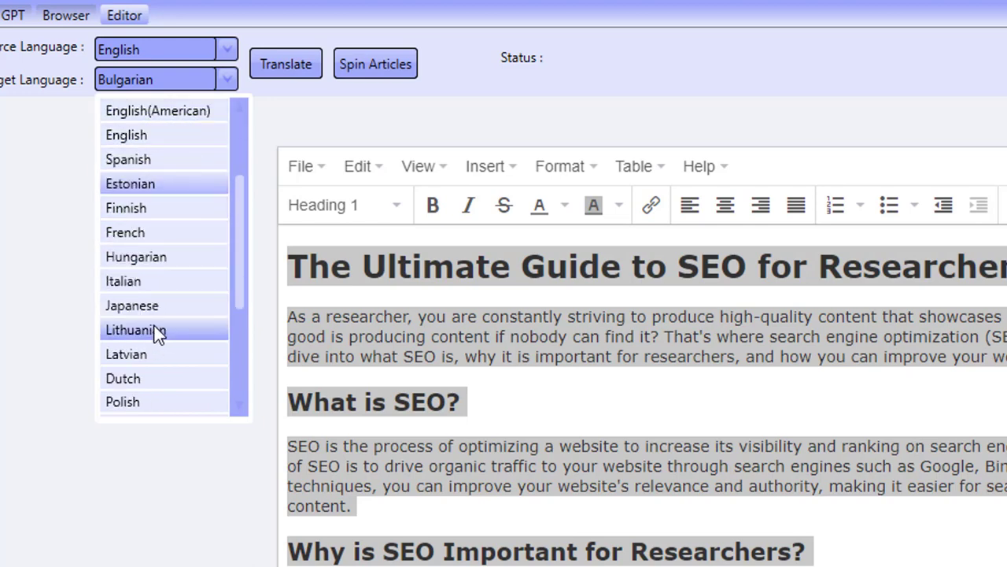
pyautogui.click(150, 313)
# Translate the whole article via Japanese into the 831-word 'The Ultimate in SEO for Researchers'.
pyautogui.click(653, 463)
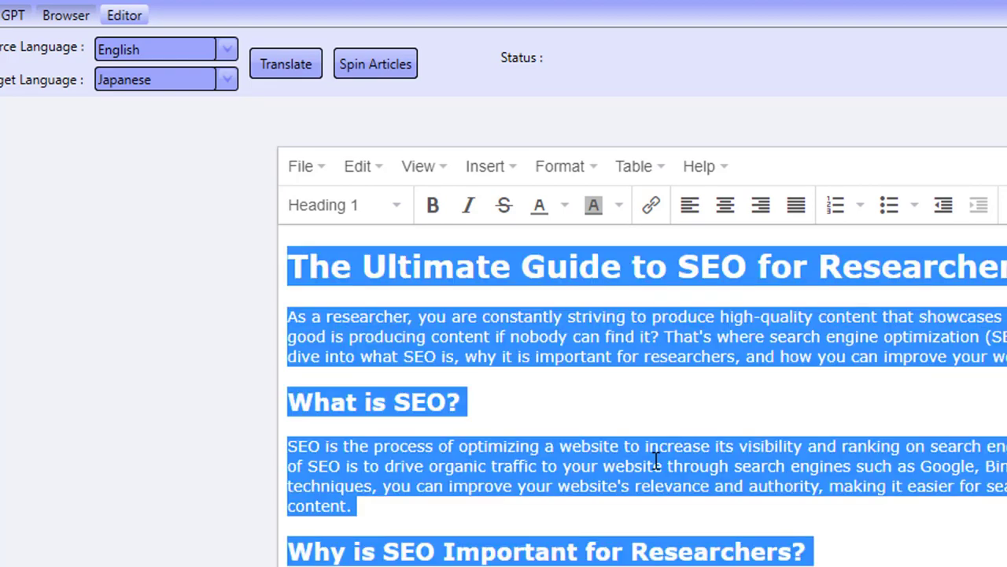
pyautogui.click(369, 292)
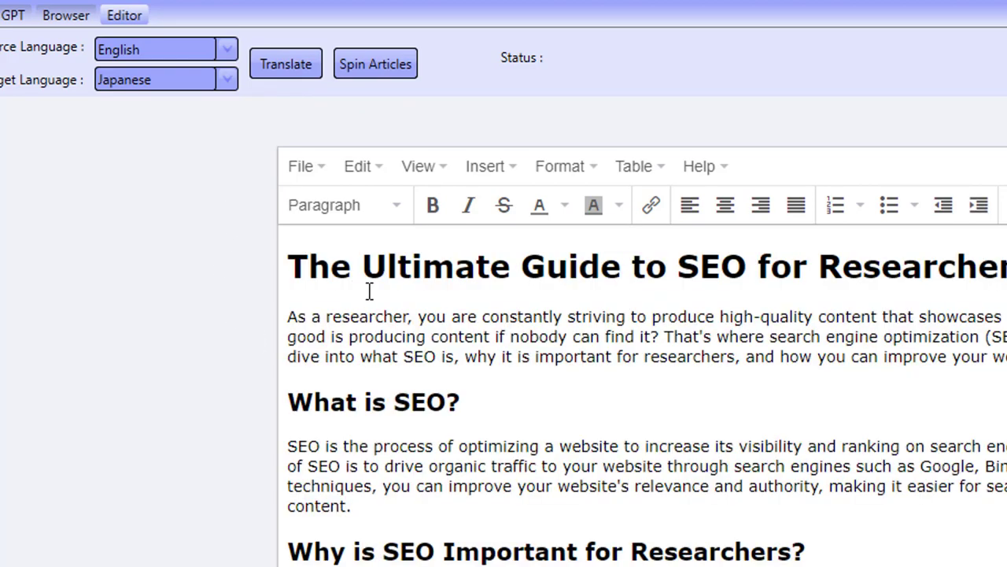
pyautogui.hotkey('ctrl', 'a')
pyautogui.click(278, 65)
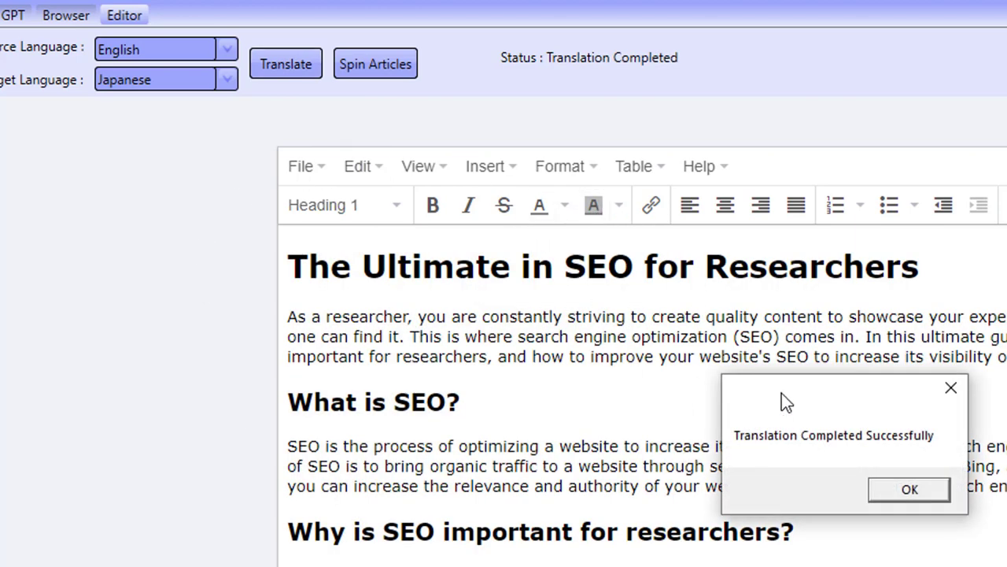
pyautogui.click(912, 489)
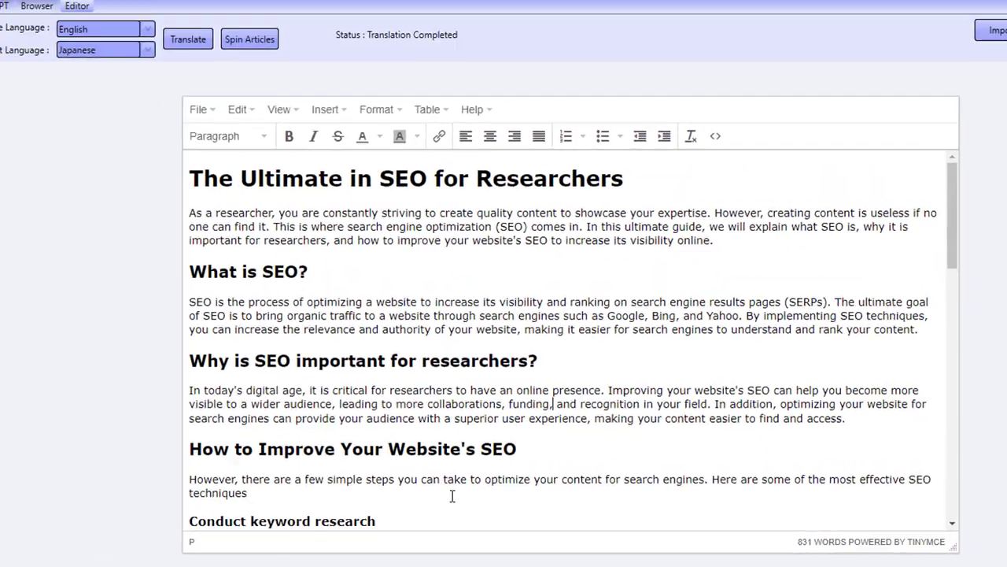
pyautogui.scroll(-3, 453, 496)
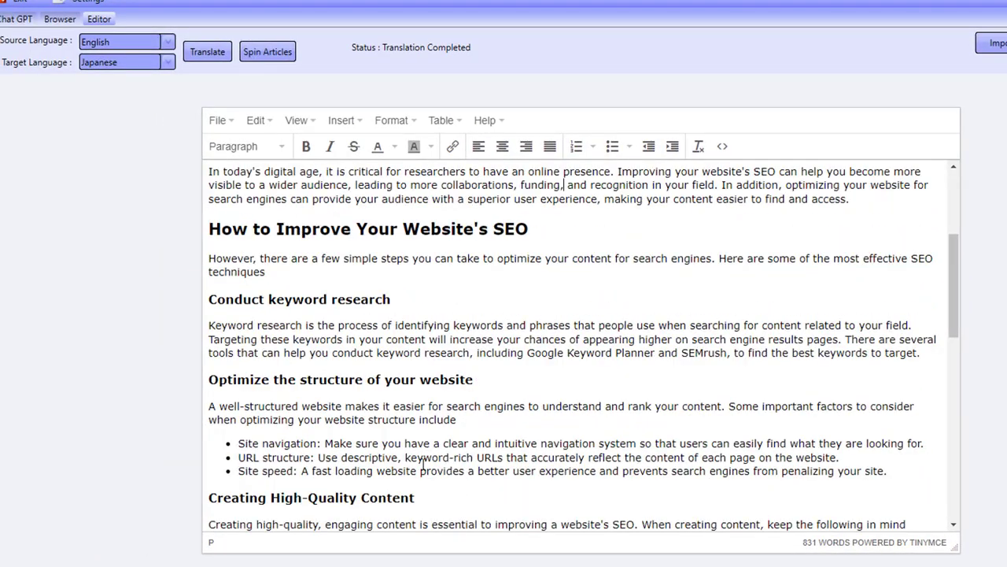
pyautogui.scroll(3, 422, 466)
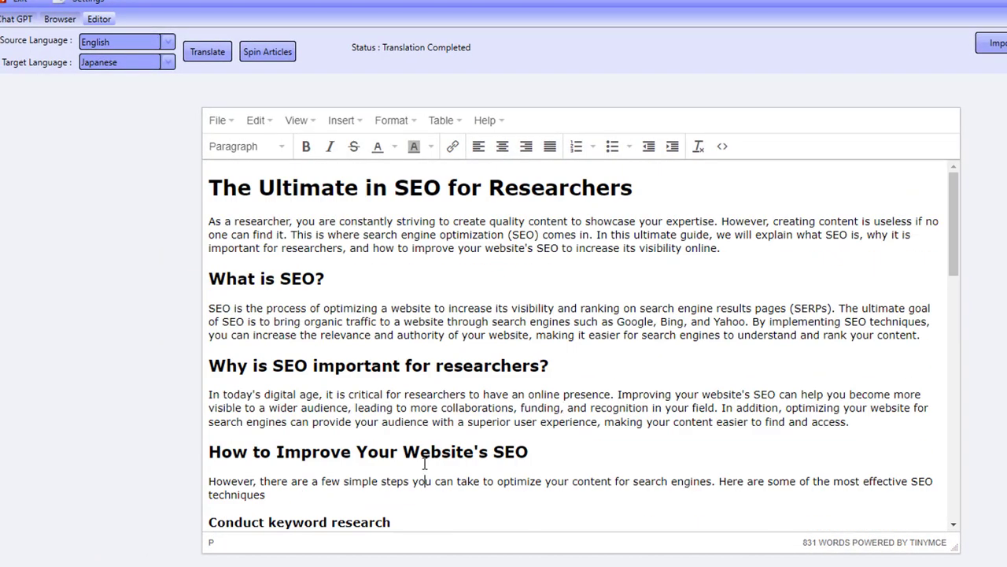
pyautogui.hotkey('ctrl', 'a')
# Paste the translated article over the old text in Originality.AI and rescan it.
pyautogui.click(60, 18)
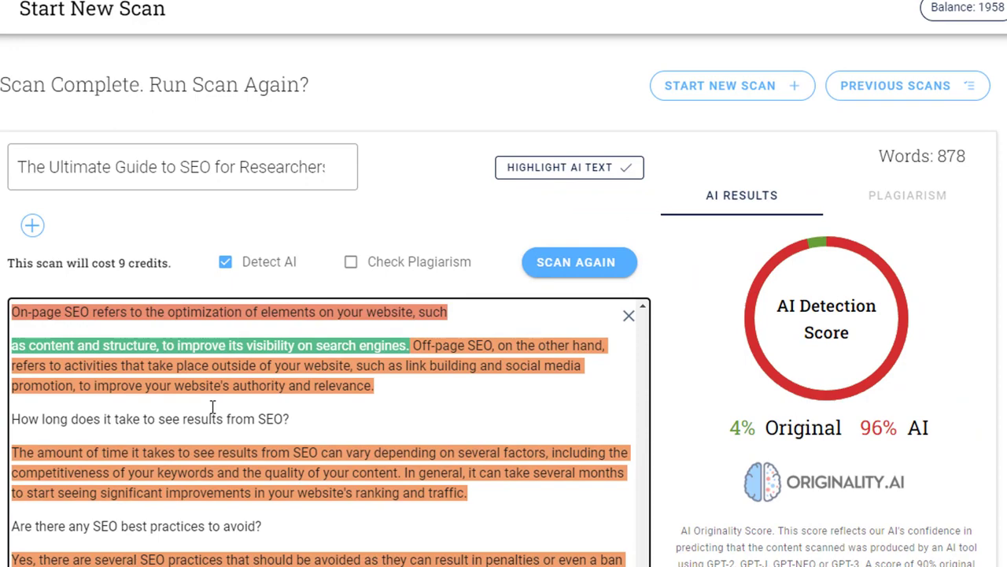
pyautogui.hotkey('ctrl', 'a')
pyautogui.hotkey('ctrl', 'v')
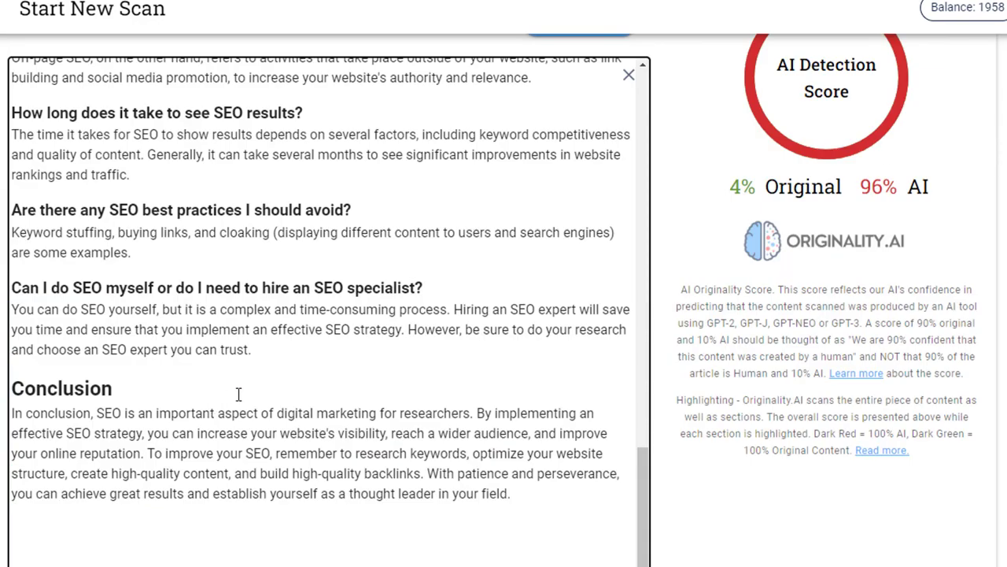
pyautogui.scroll(2, 253, 448)
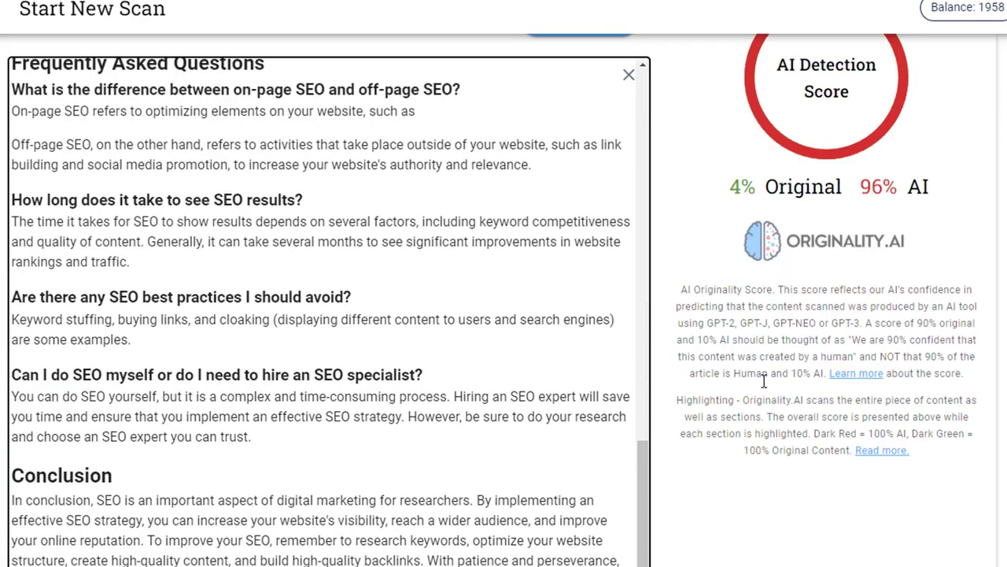
pyautogui.scroll(3, 833, 395)
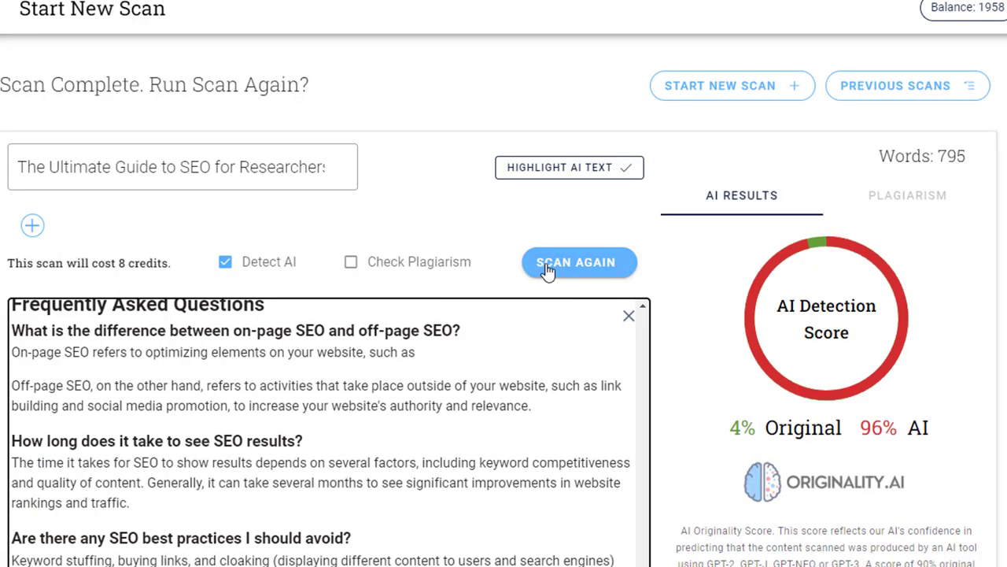
pyautogui.click(548, 268)
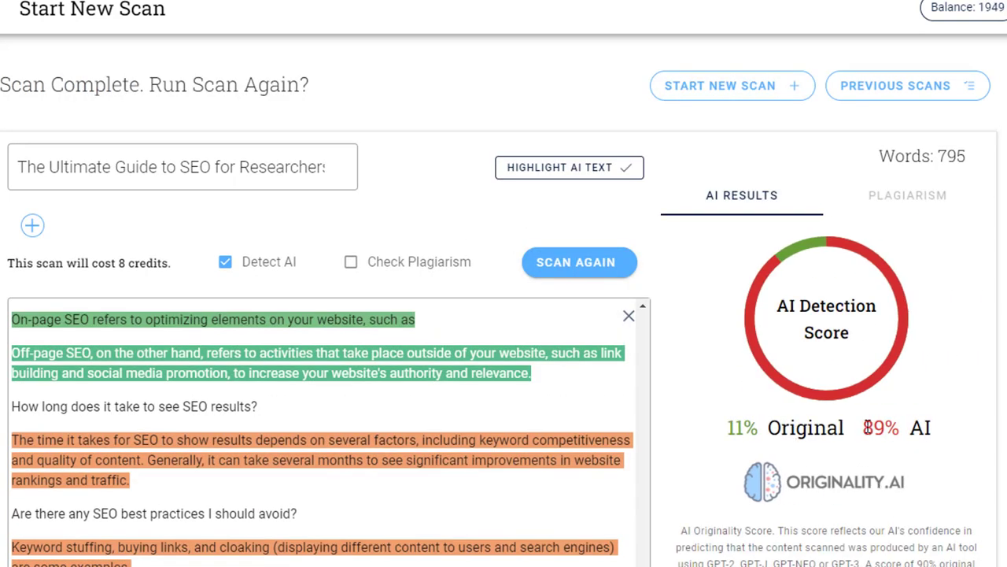
# Review the new score of 11% Original and 89% AI for the 795-word text.
pyautogui.moveTo(873, 426); pyautogui.dragTo(901, 426)
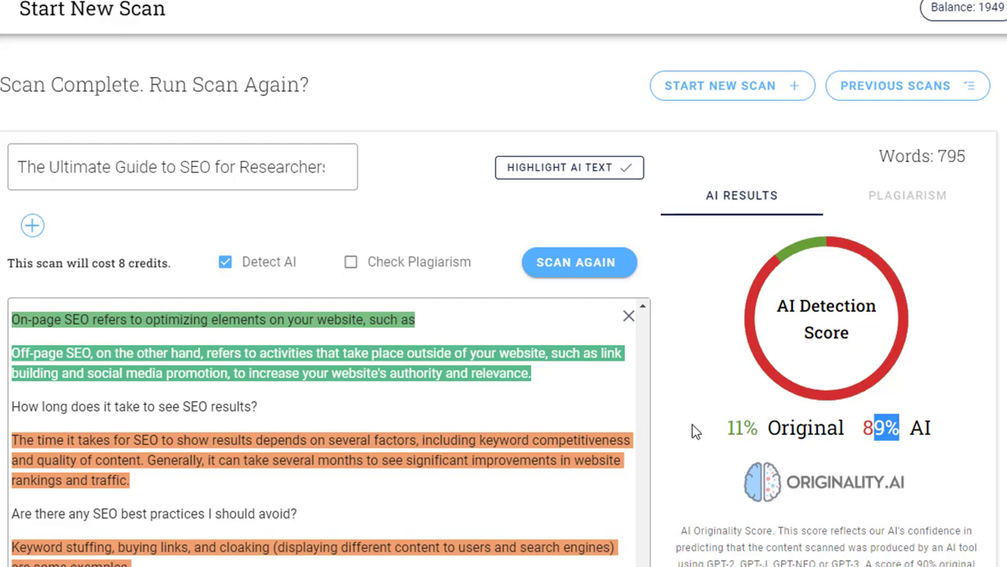
pyautogui.moveTo(723, 428); pyautogui.dragTo(760, 427)
pyautogui.click(149, 429)
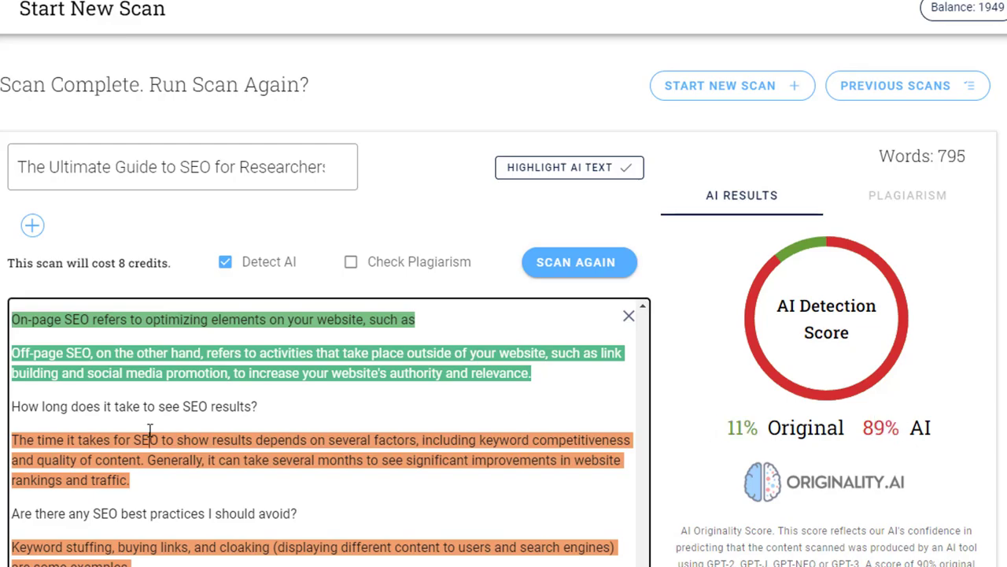
pyautogui.scroll(-4, 150, 429)
pyautogui.scroll(4, 150, 429)
pyautogui.scroll(-5, 150, 429)
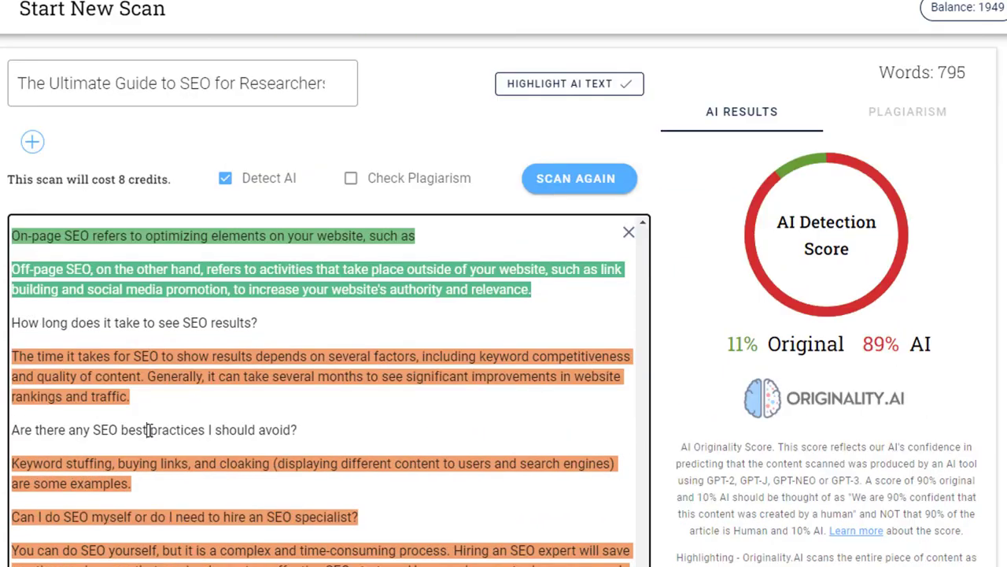
pyautogui.scroll(5, 150, 429)
pyautogui.scroll(10, 149, 429)
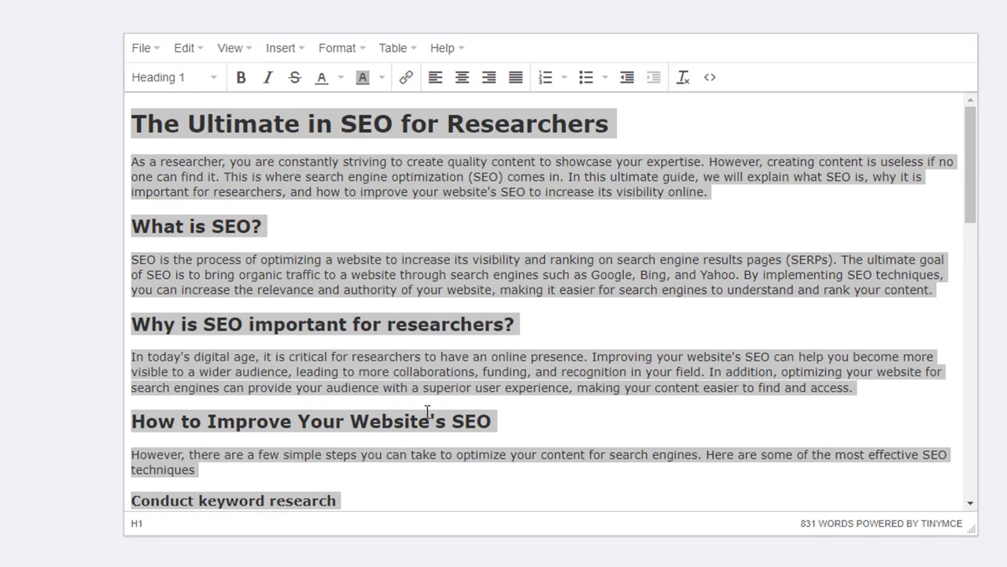
# Look over the translated article from its What is SEO? heading in the editor.
pyautogui.click(426, 162)
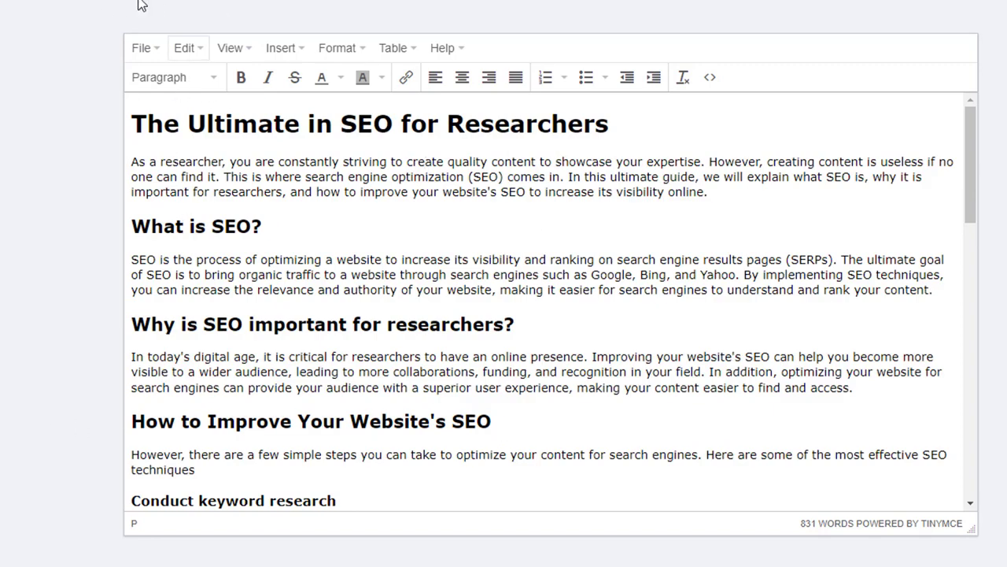
pyautogui.click(348, 221)
pyautogui.scroll(-12, 378, 383)
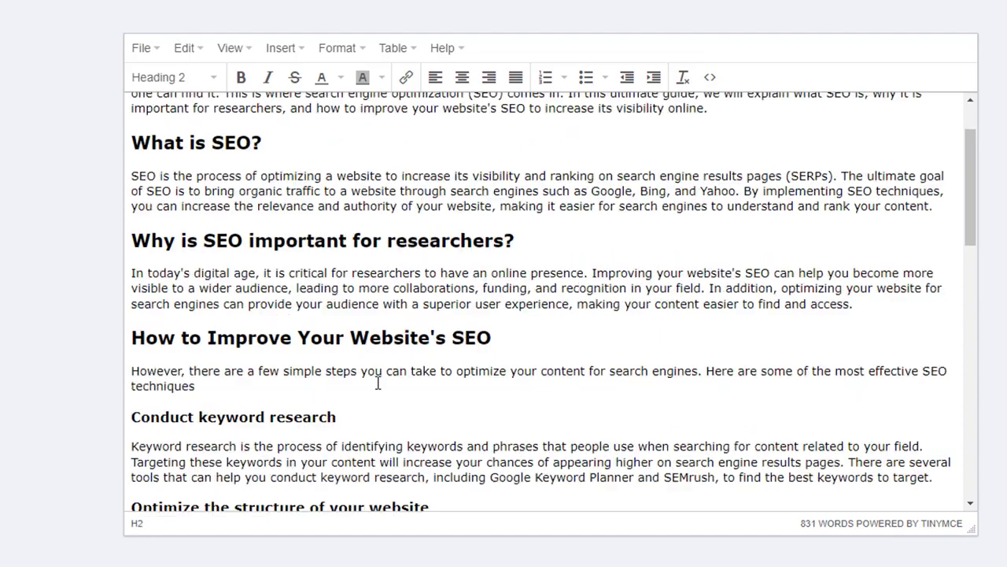
pyautogui.scroll(7, 378, 383)
pyautogui.scroll(5, 378, 383)
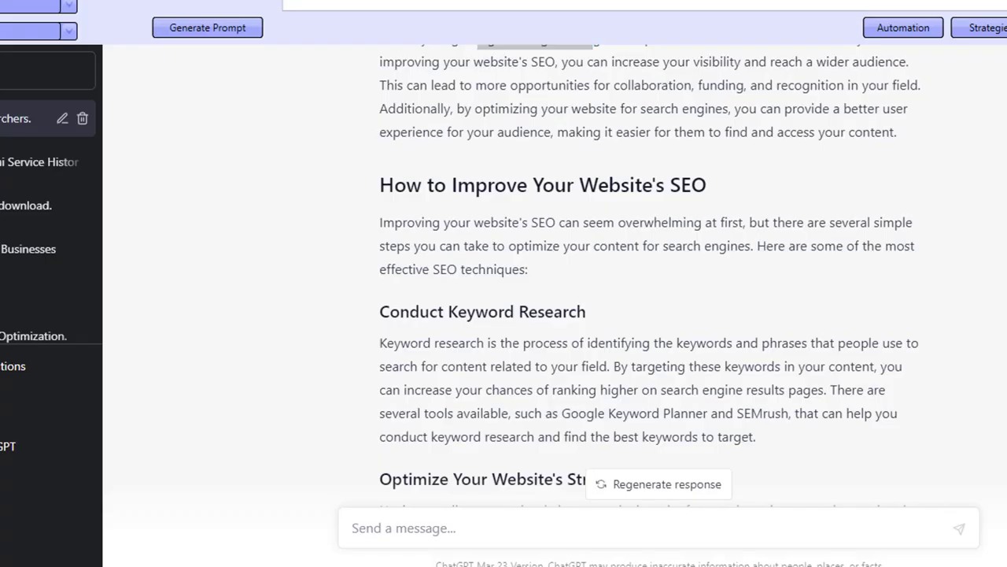
# Select and check the original How to Improve Your Website's SEO passage in ChatGPT.
pyautogui.moveTo(507, 183); pyautogui.dragTo(527, 369)
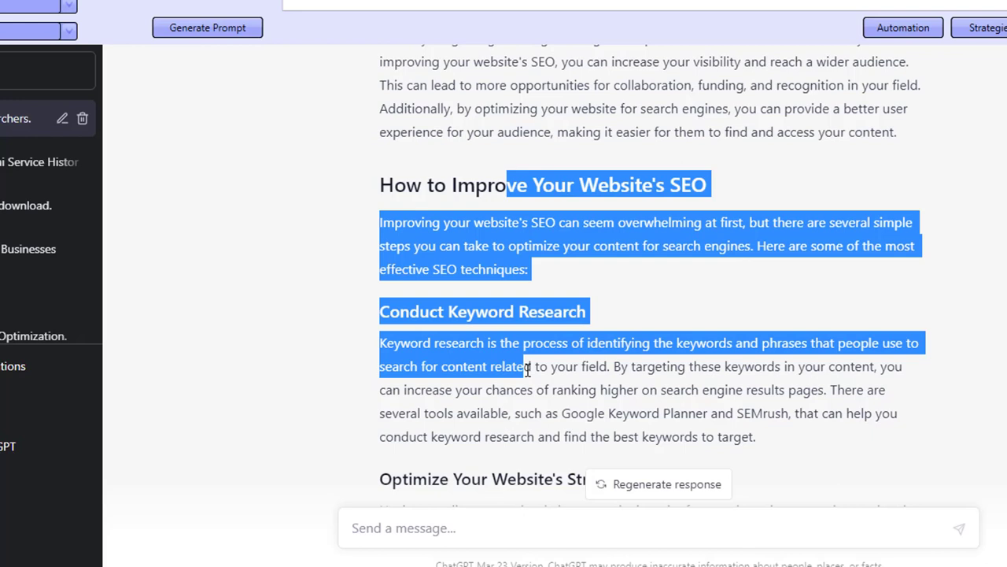
pyautogui.click(528, 369)
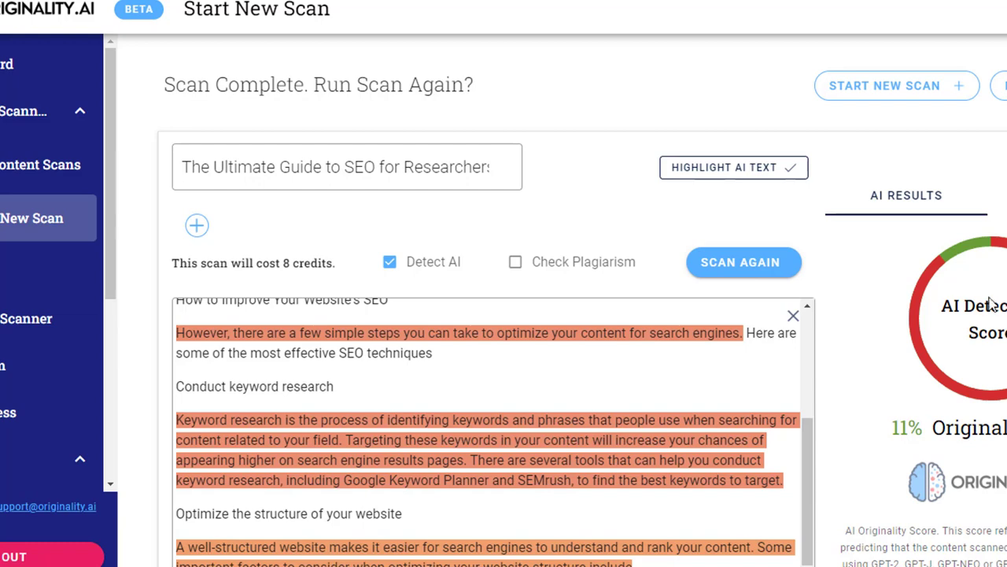
# Compare the AI-highlighted scan text with the article's What is SEO passage.
pyautogui.click(483, 422)
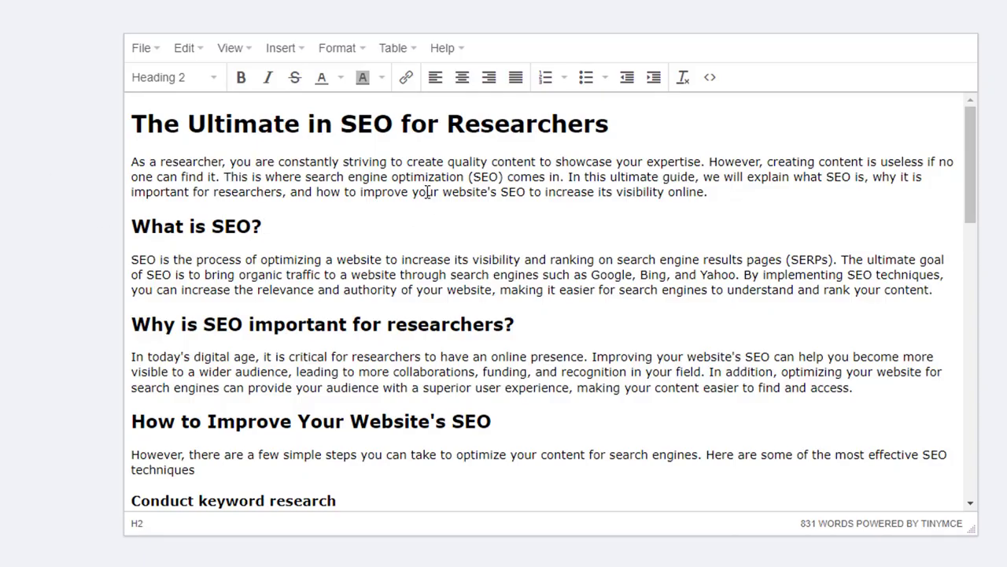
pyautogui.moveTo(259, 289); pyautogui.dragTo(335, 389)
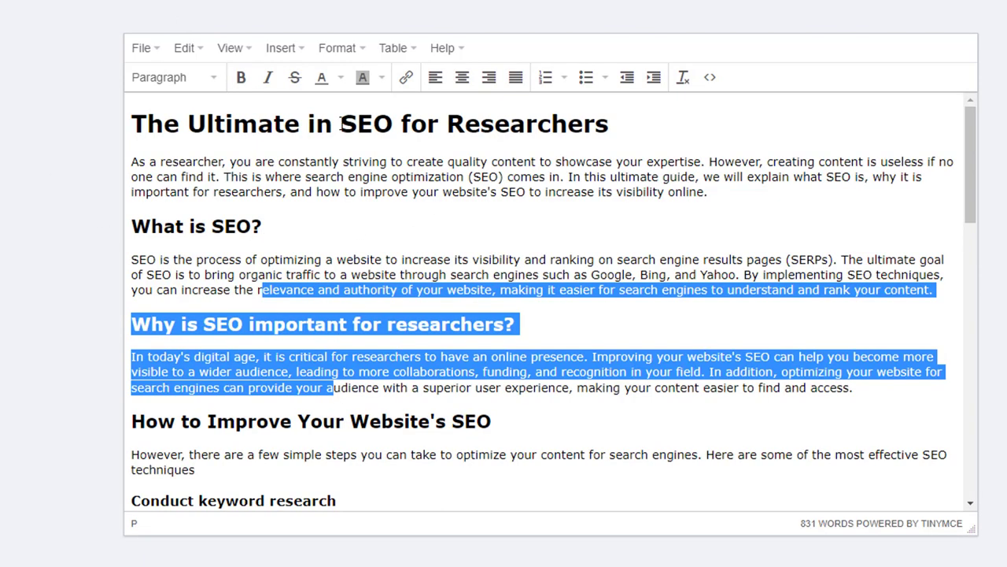
pyautogui.click(421, 274)
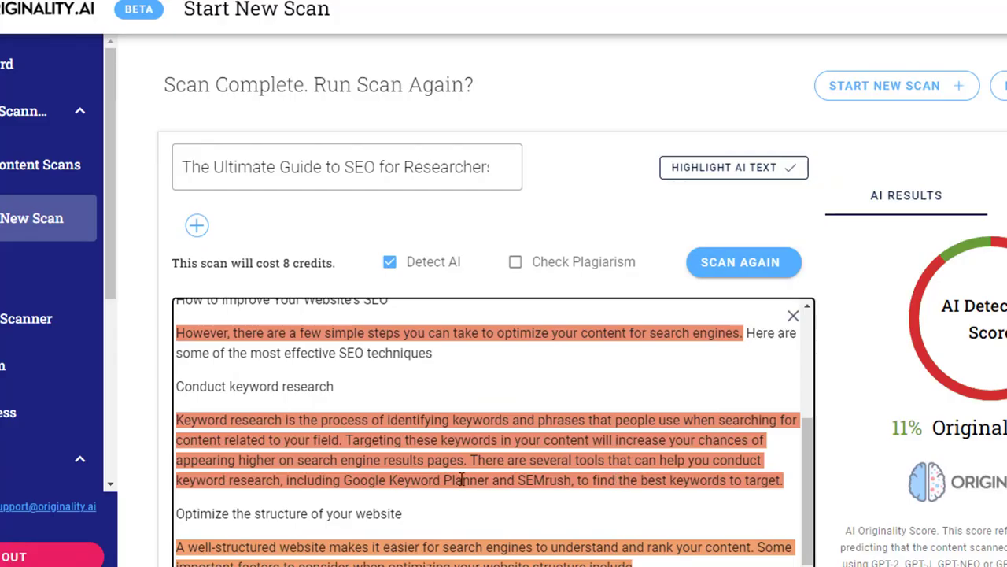
pyautogui.scroll(5, 425, 508)
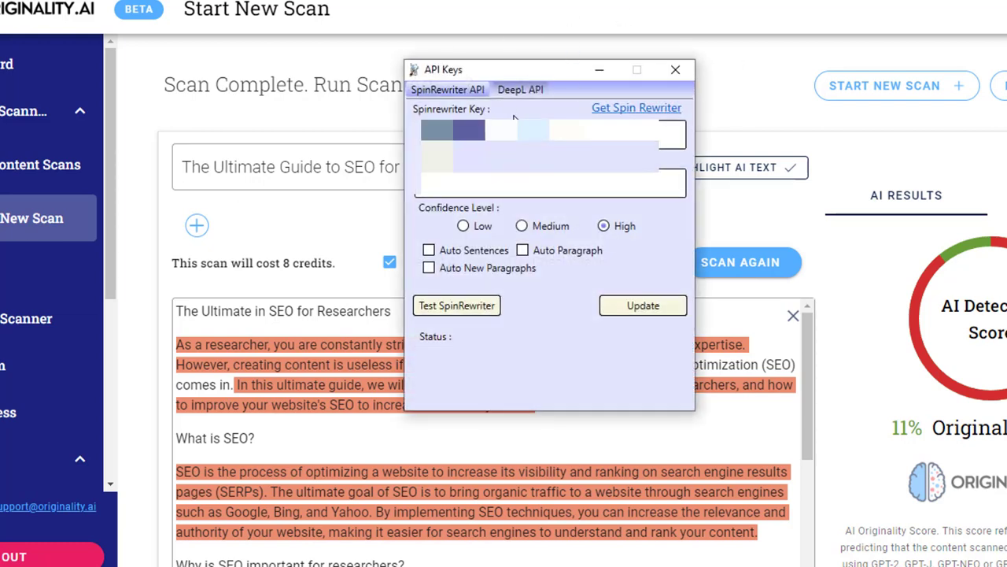
# Visit the Spin Rewriter site, then follow the Get DeepL API link to a 404 page.
pyautogui.click(606, 114)
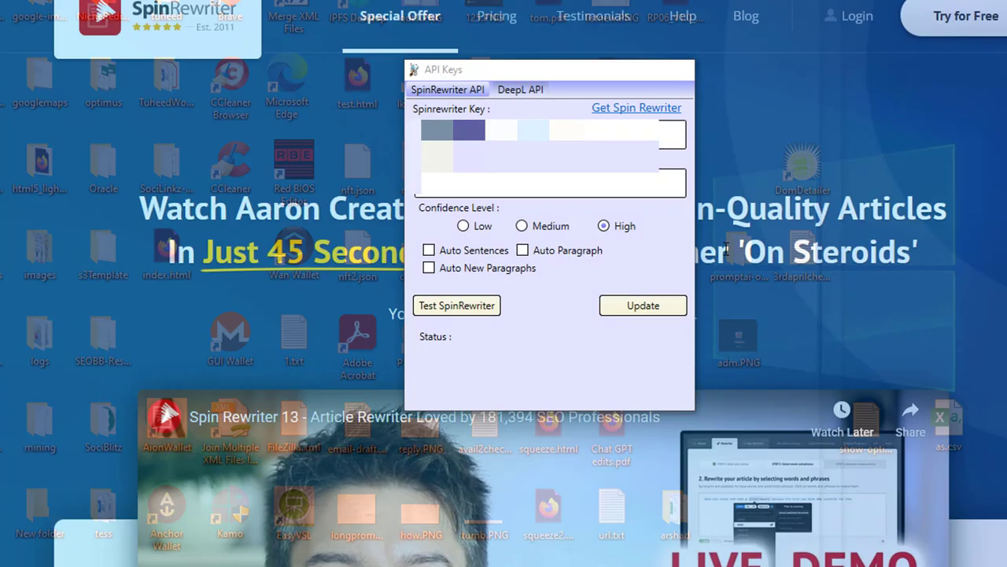
pyautogui.click(980, 504)
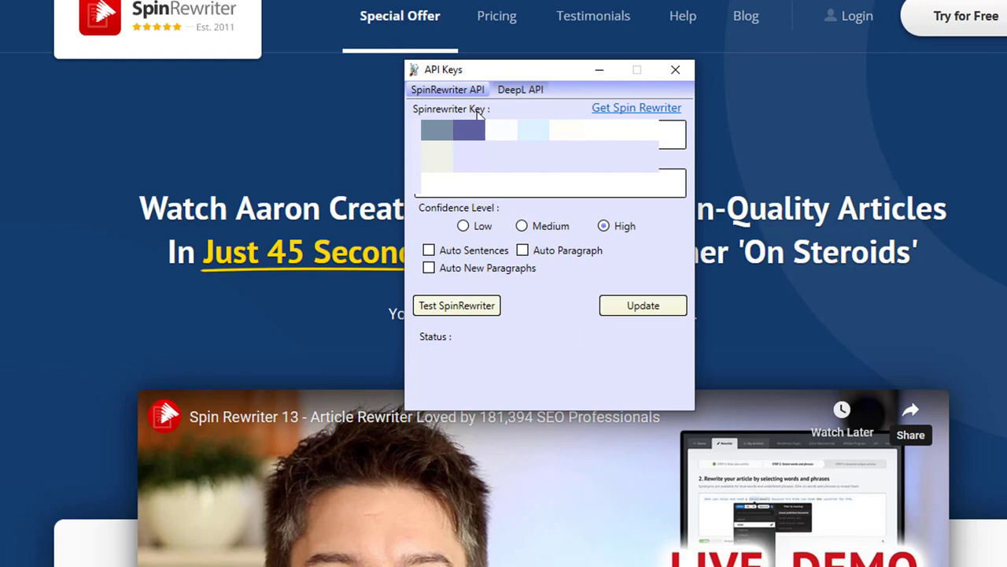
pyautogui.click(529, 92)
pyautogui.click(629, 112)
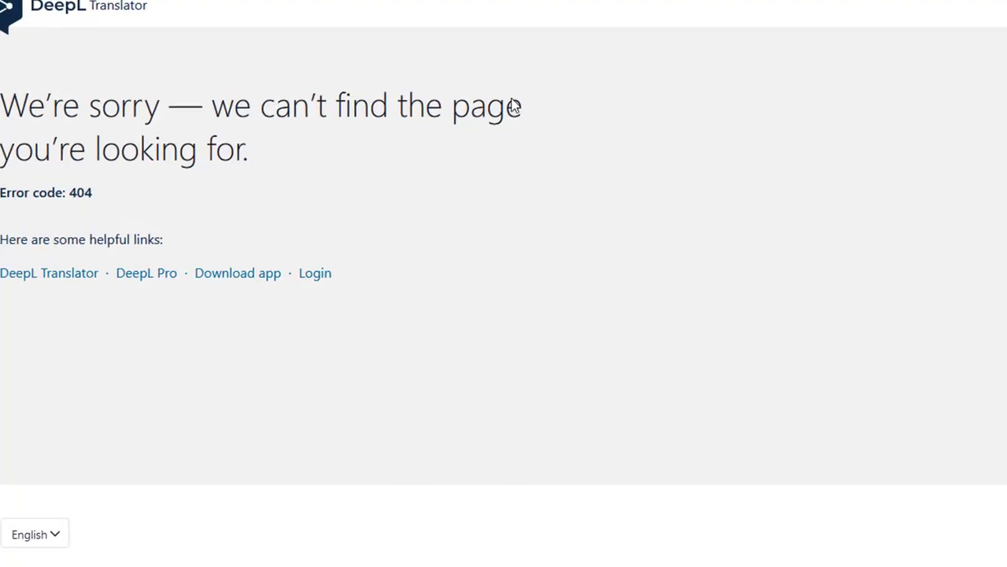
# Navigate from DeepL's 404 page through the home page to the API plans section.
pyautogui.scroll(-3, 766, 299)
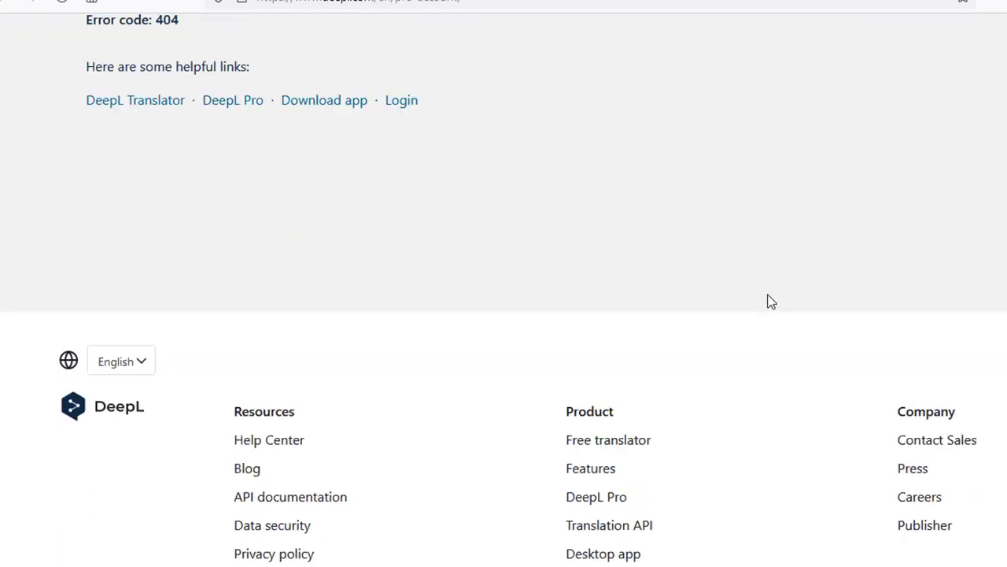
pyautogui.scroll(-1, 770, 302)
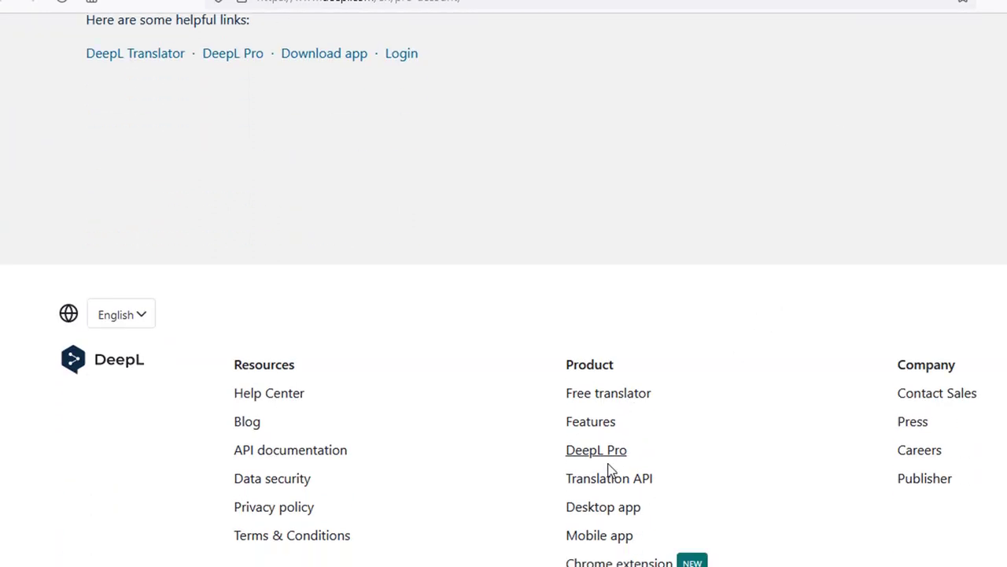
pyautogui.scroll(5, 630, 503)
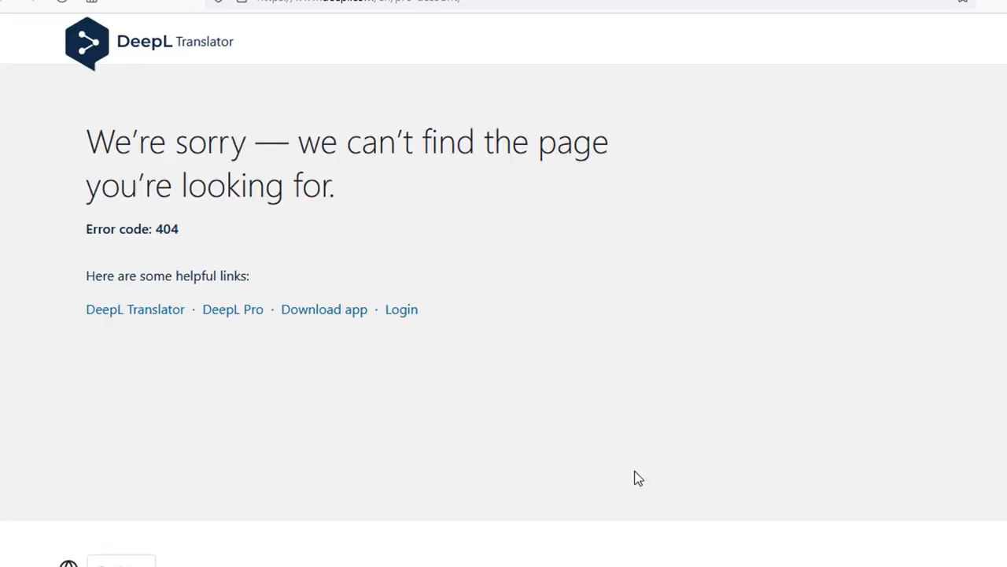
pyautogui.click(154, 46)
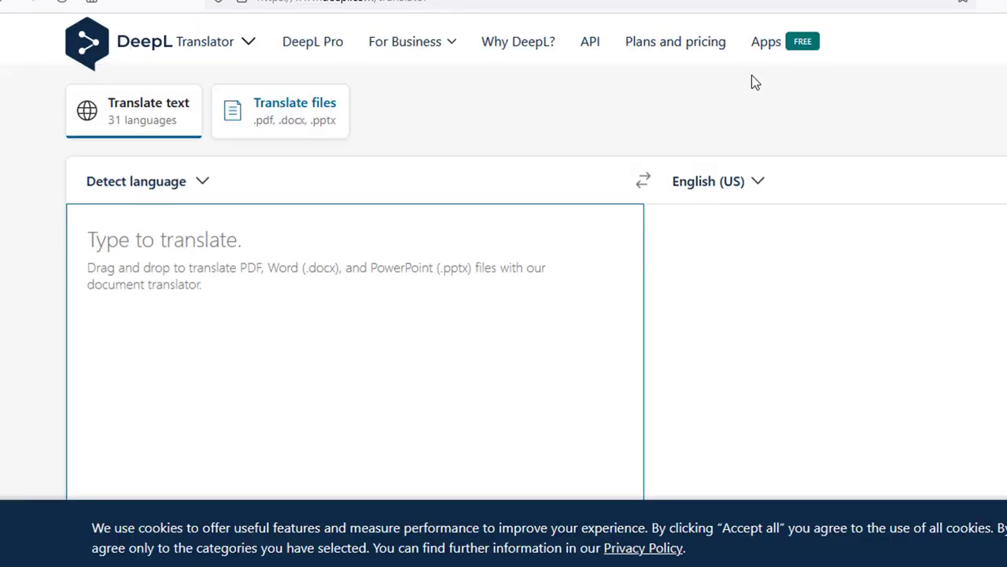
pyautogui.click(594, 51)
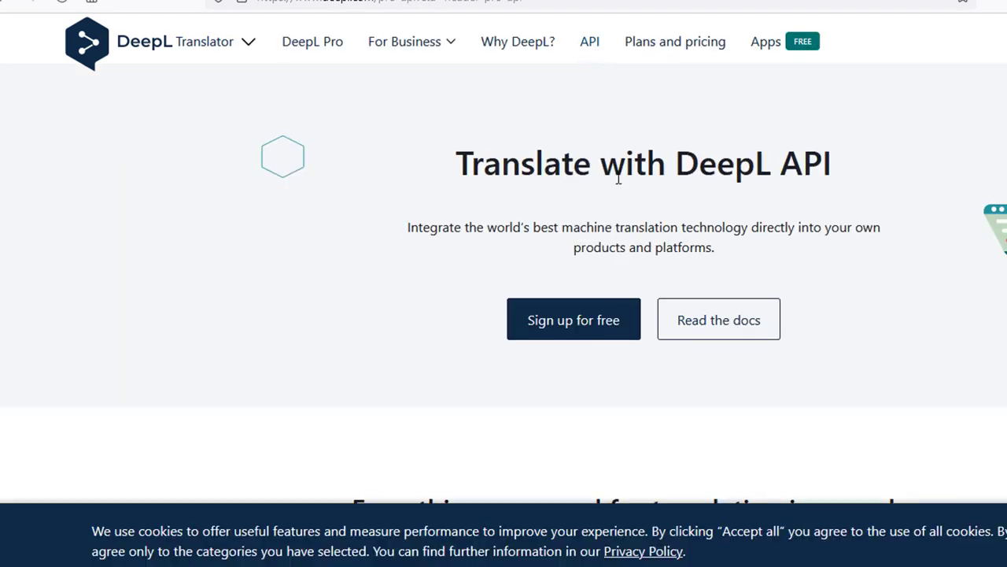
pyautogui.click(600, 324)
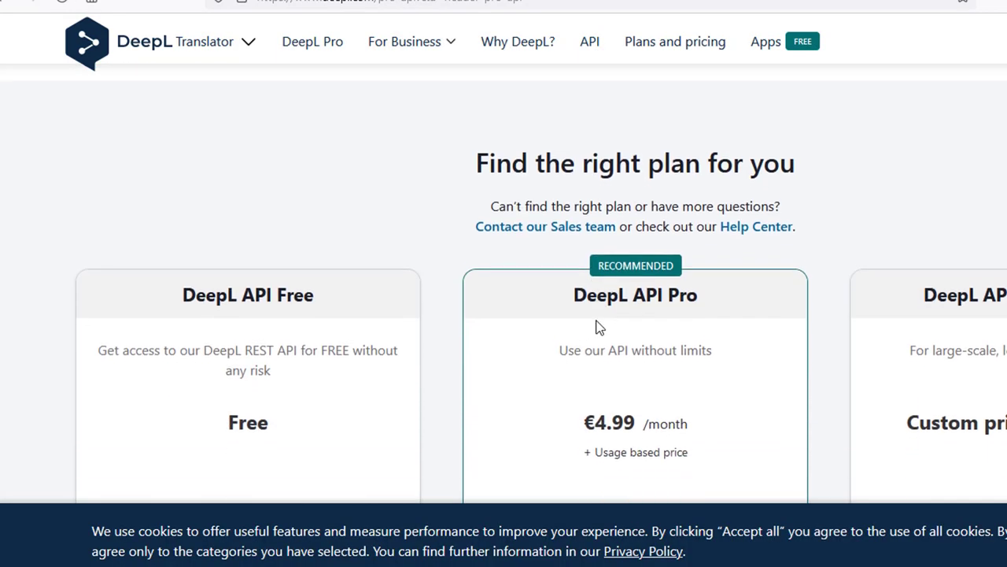
# Compare the DeepL API Free and Pro (€4.99/month) plan details.
pyautogui.scroll(-2, 623, 411)
pyautogui.moveTo(184, 107); pyautogui.dragTo(393, 453)
pyautogui.click(394, 454)
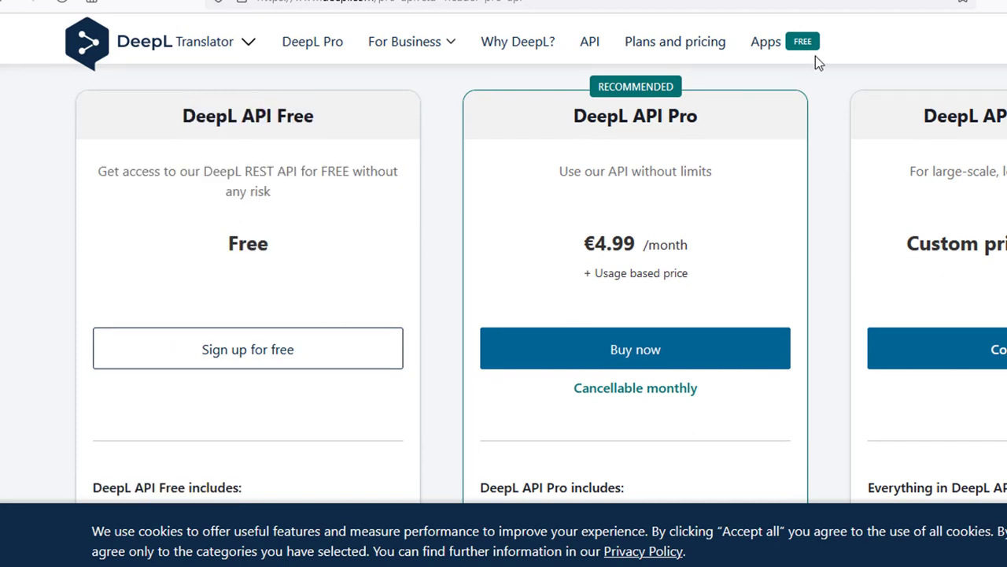
pyautogui.moveTo(573, 110)
pyautogui.mouseDown()
pyautogui.moveTo(719, 353)
pyautogui.moveTo(737, 430)
pyautogui.mouseUp()
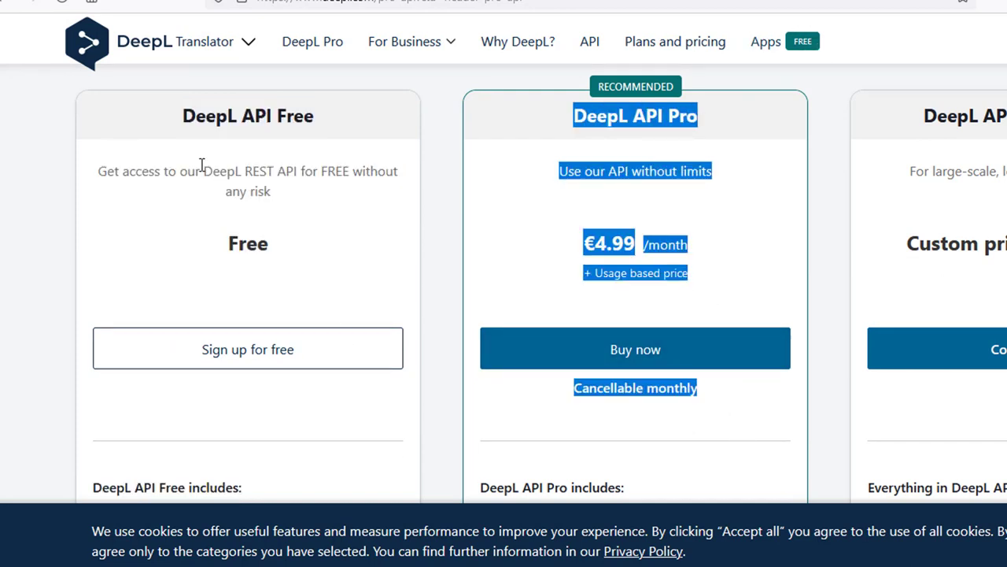
pyautogui.moveTo(179, 110); pyautogui.dragTo(386, 432)
pyautogui.click(385, 433)
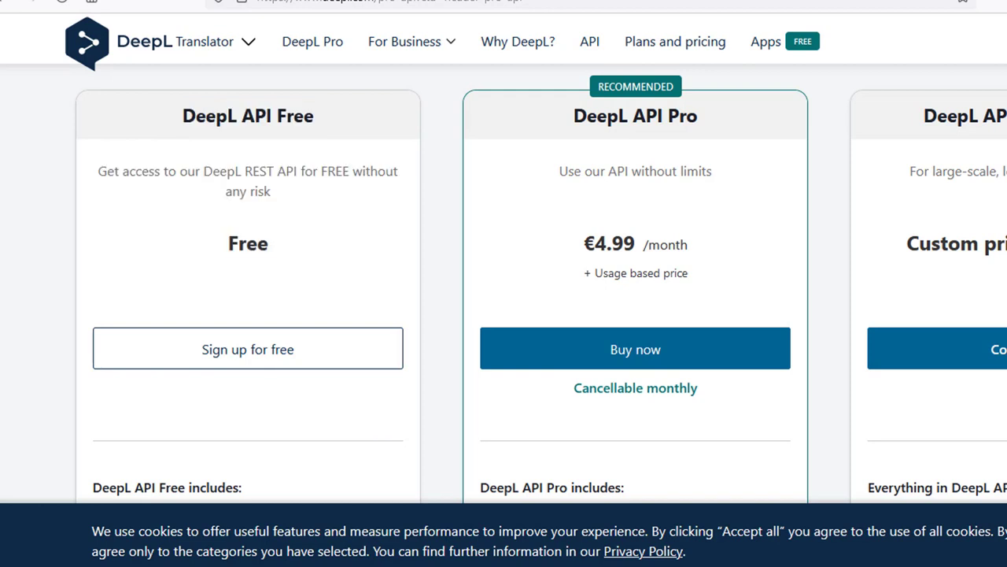
pyautogui.click(928, 544)
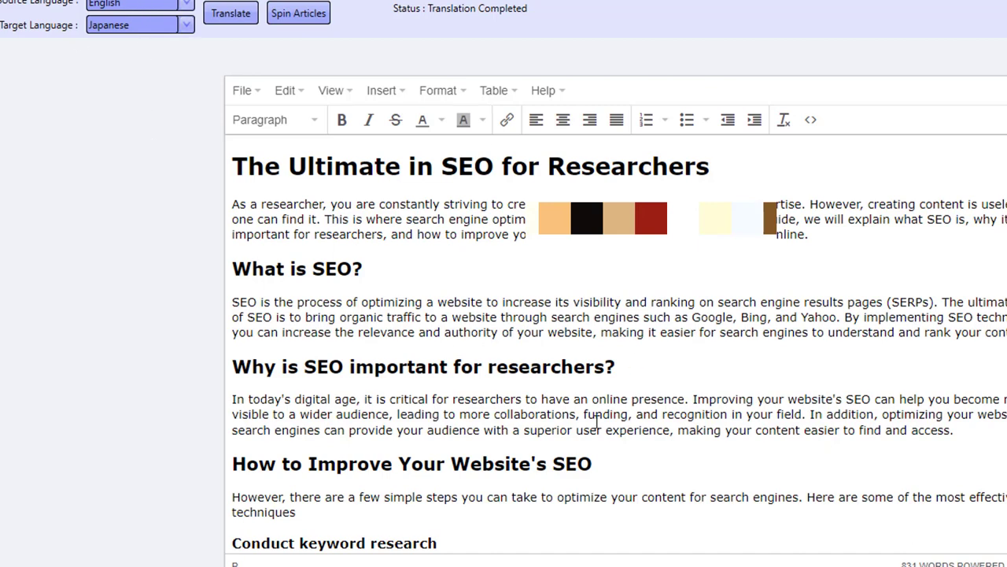
# Review the 831-word Japanese round-trip article 'The Ultimate in SEO for Researchers' in the editor.
pyautogui.click(728, 366)
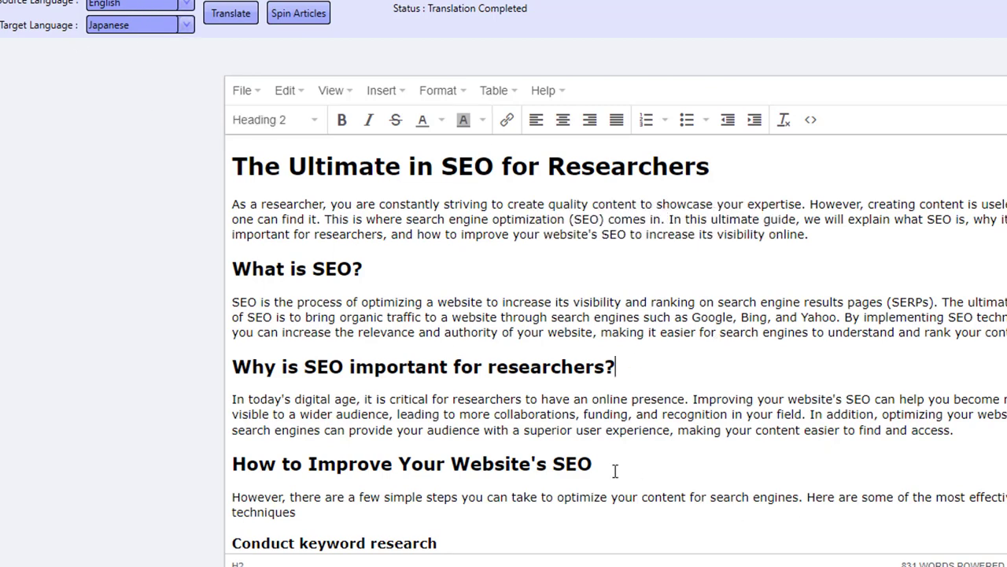
pyautogui.scroll(-2, 614, 470)
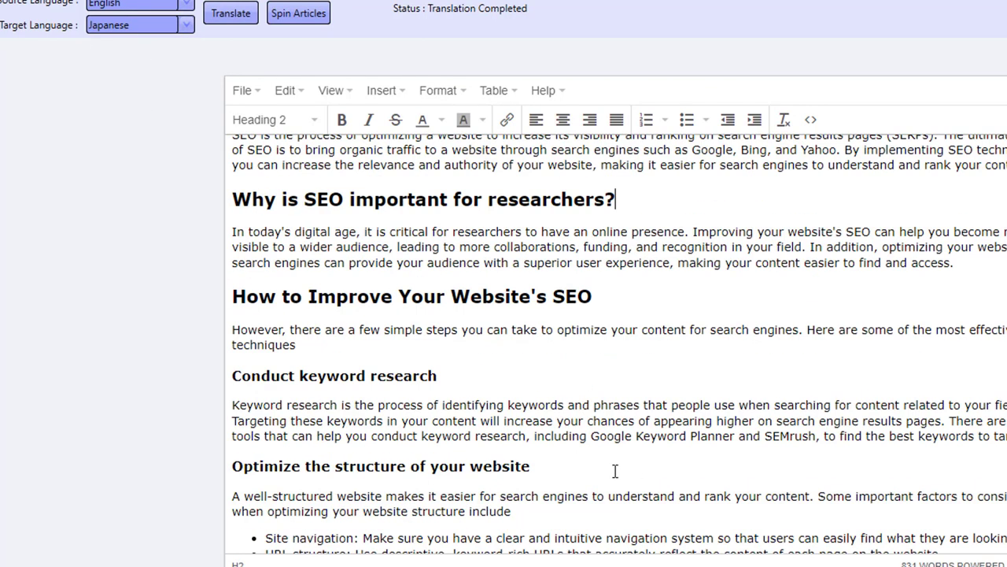
pyautogui.scroll(2, 614, 473)
pyautogui.moveTo(288, 166); pyautogui.dragTo(495, 465)
pyautogui.moveTo(753, 498); pyautogui.dragTo(633, 398)
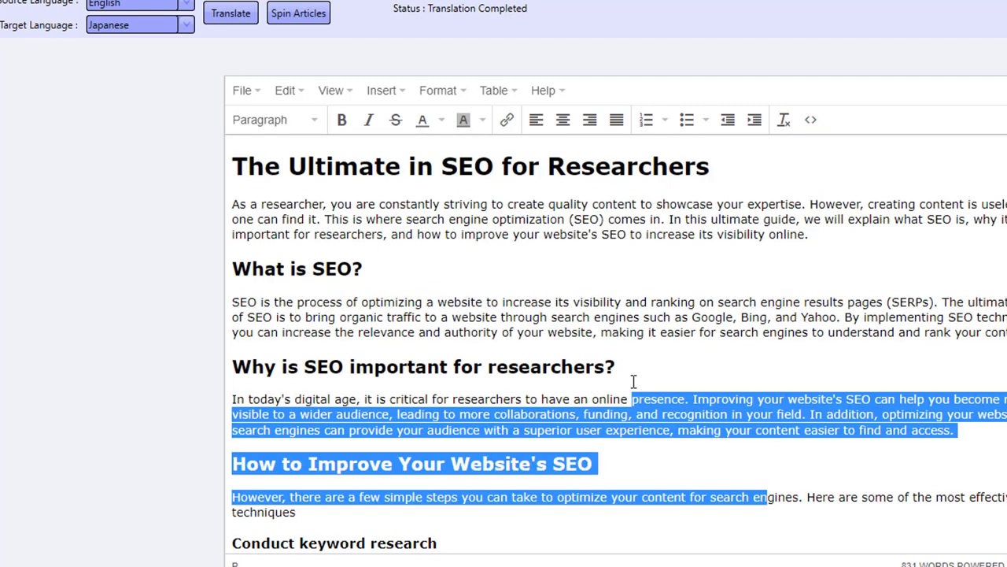
pyautogui.click(544, 206)
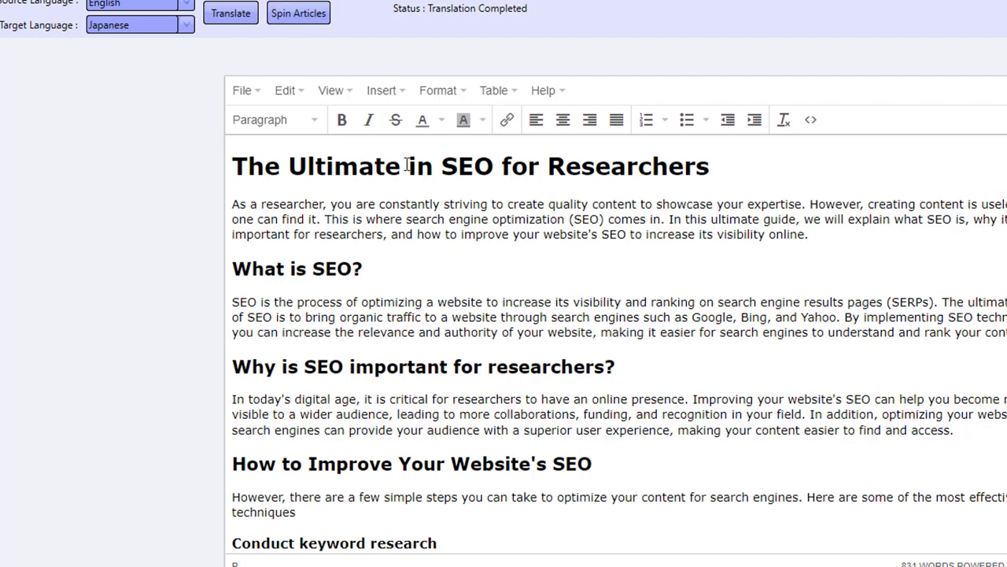
pyautogui.click(617, 366)
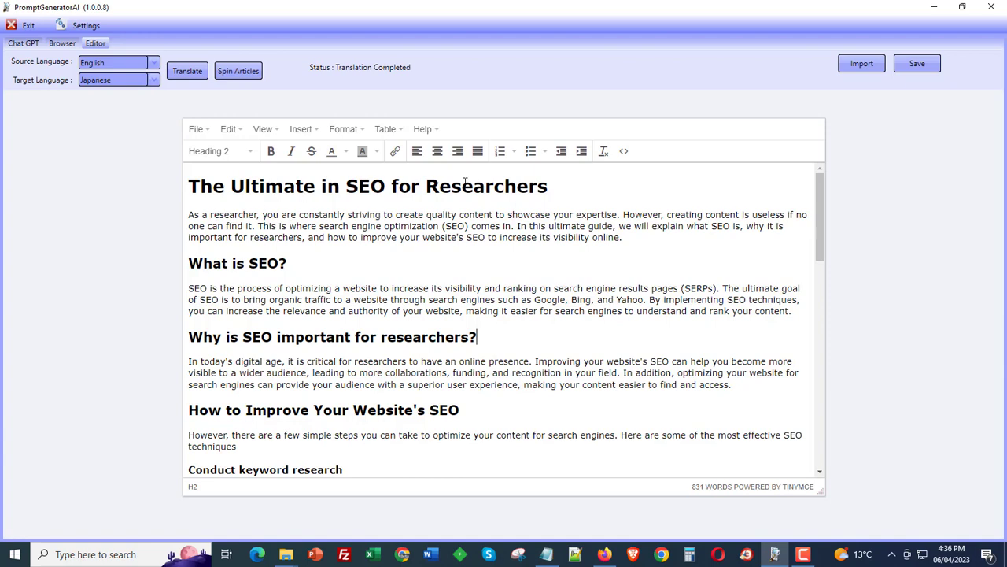
pyautogui.moveTo(451, 186); pyautogui.dragTo(486, 188)
pyautogui.click(500, 292)
pyautogui.scroll(-5, 396, 404)
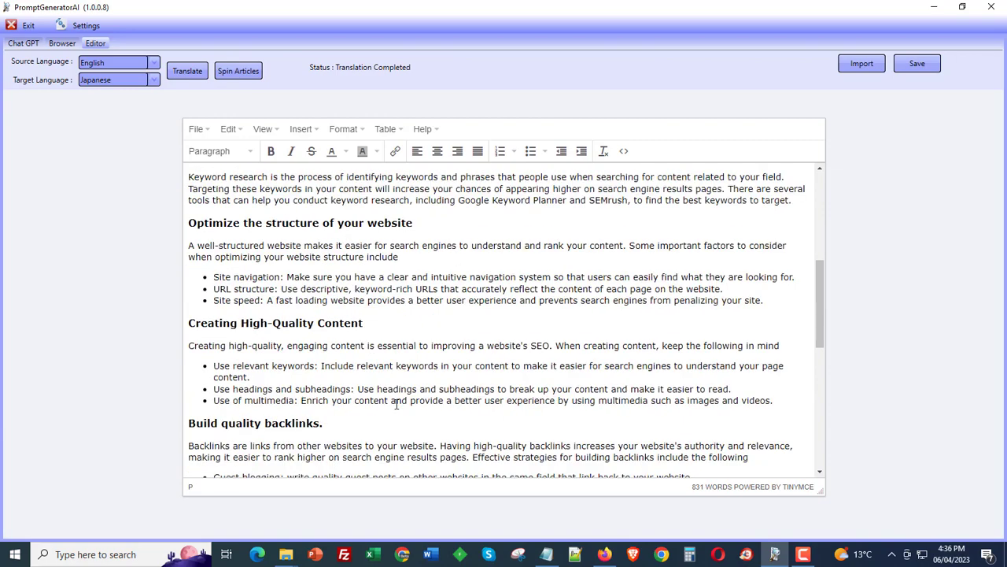
pyautogui.scroll(5, 396, 404)
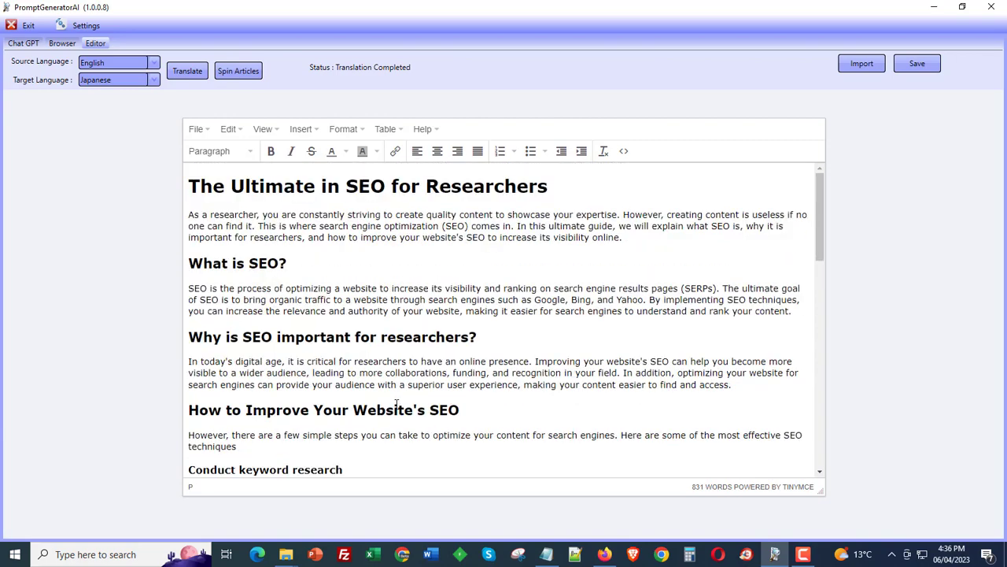